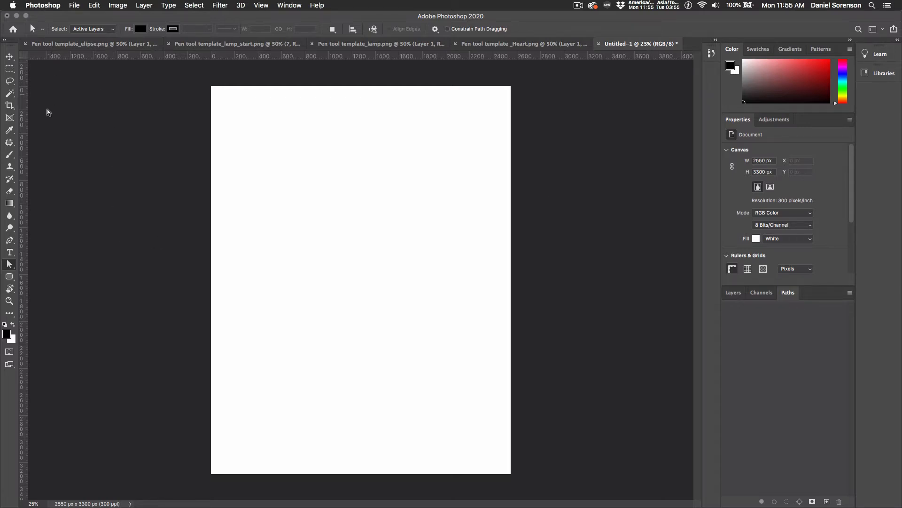
Step: Activate the Pen tool in Path mode and detach the Paths panel so it floats beside the page
left_click(11, 243)
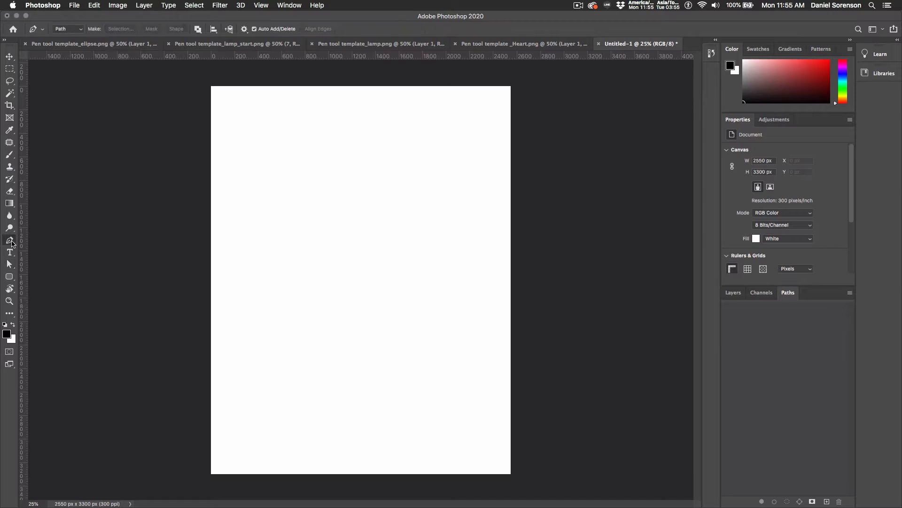
right_click(14, 243)
left_click_drag(9, 239, 40, 239)
left_click(81, 31)
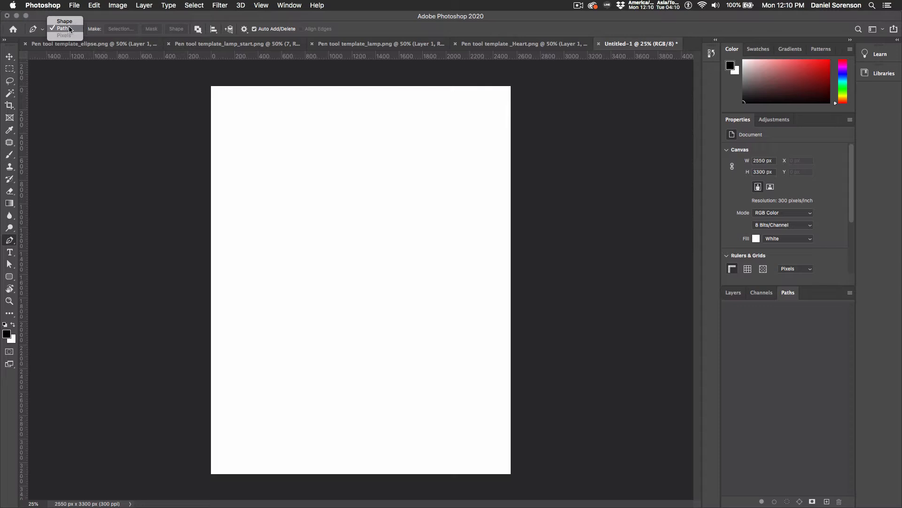
left_click(70, 30)
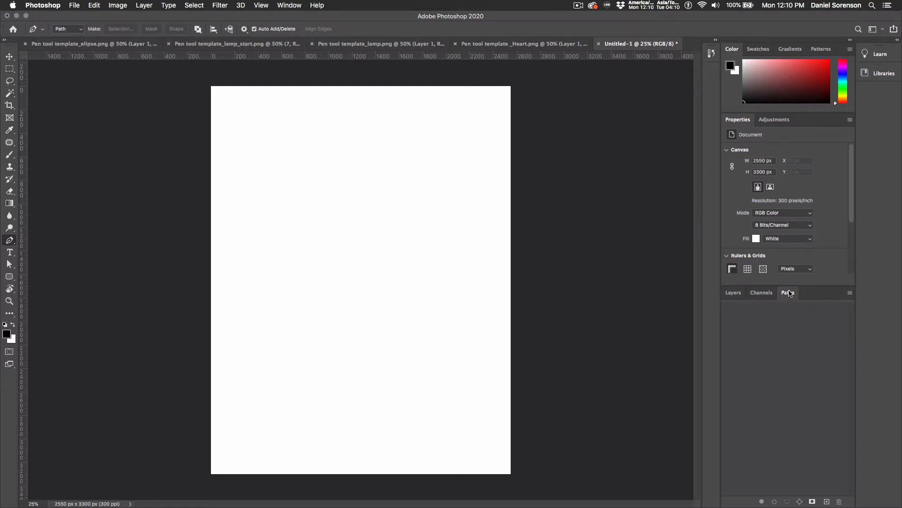
left_click_drag(789, 290, 542, 93)
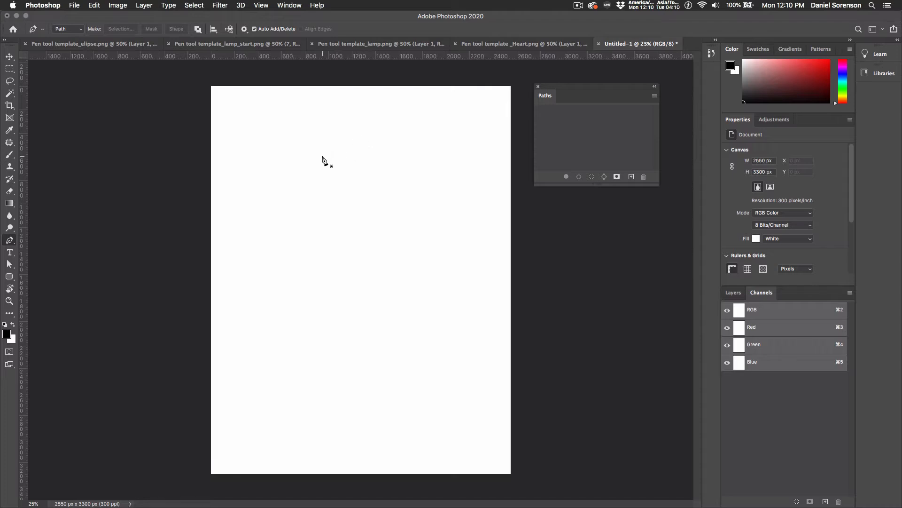
Step: Draw a two-point curved path on the upper part of the page and reshape it by moving its upper anchor and direction handles
left_click_drag(322, 156, 397, 149)
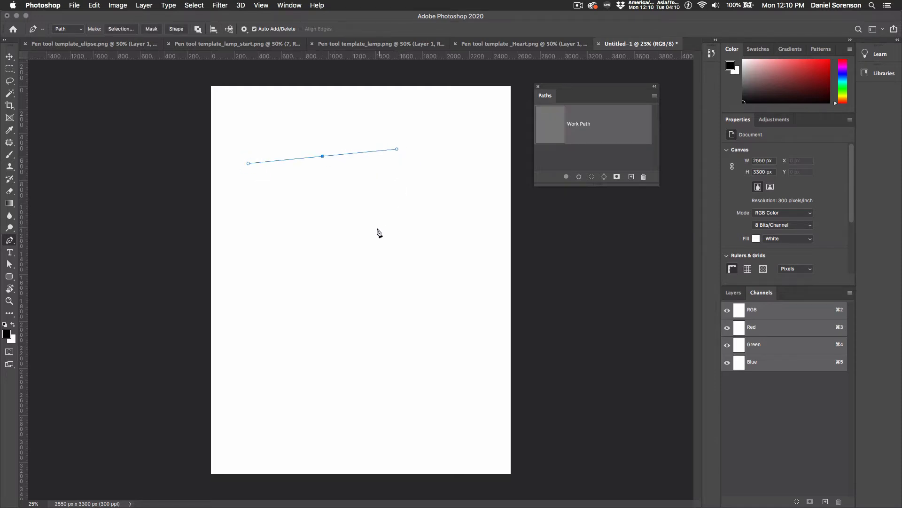
left_click_drag(332, 235, 246, 242)
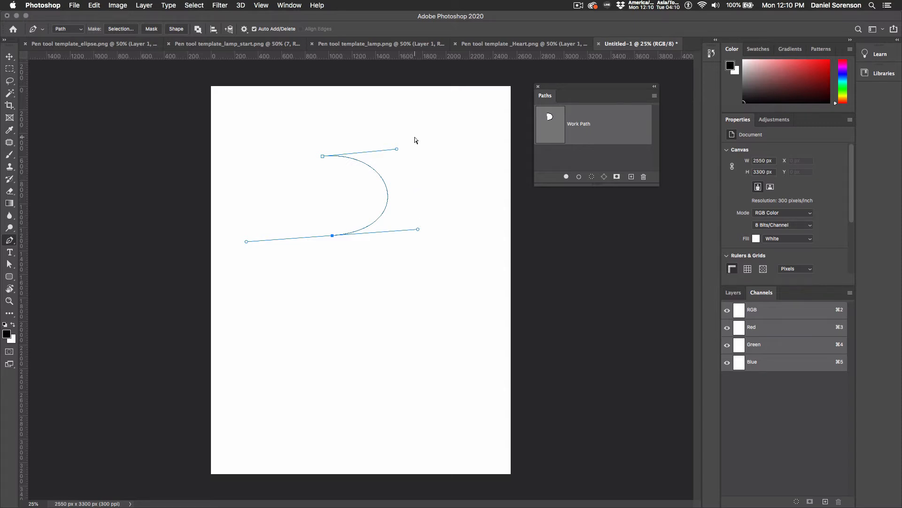
mouse_move(398, 153)
left_mouse_down()
mouse_move(390, 195)
mouse_move(416, 145)
mouse_move(374, 143)
mouse_move(455, 131)
mouse_move(403, 139)
mouse_move(403, 186)
mouse_move(417, 155)
mouse_move(386, 143)
mouse_move(408, 144)
left_mouse_up()
left_click_drag(321, 159, 351, 168)
mouse_move(417, 229)
left_mouse_down()
mouse_move(468, 175)
mouse_move(388, 252)
mouse_move(409, 234)
left_mouse_up()
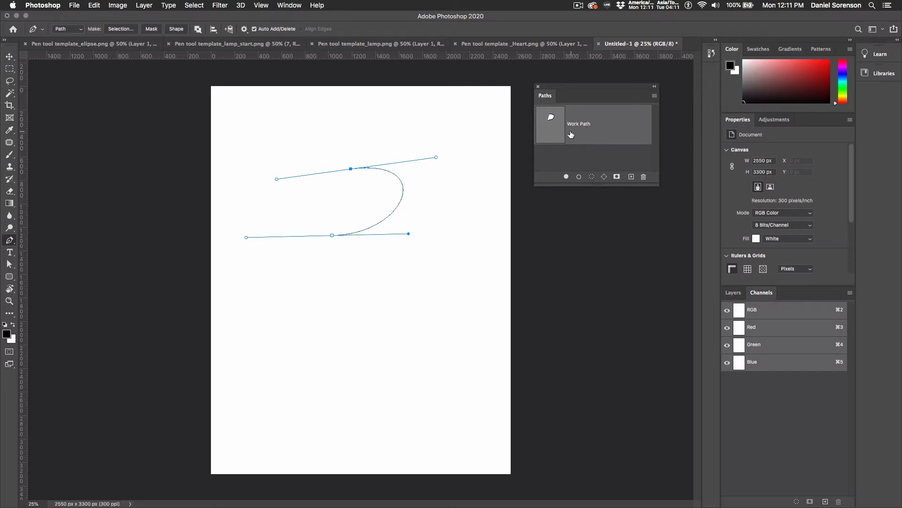
Step: Replace the work path with a new three-point open curve and save it as Path 1
left_click(582, 162)
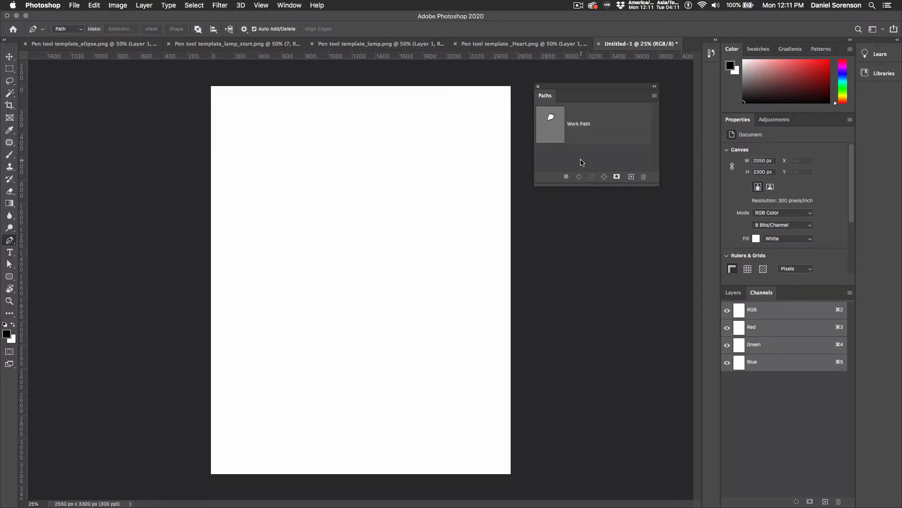
left_click_drag(345, 201, 377, 179)
left_click_drag(417, 214, 338, 268)
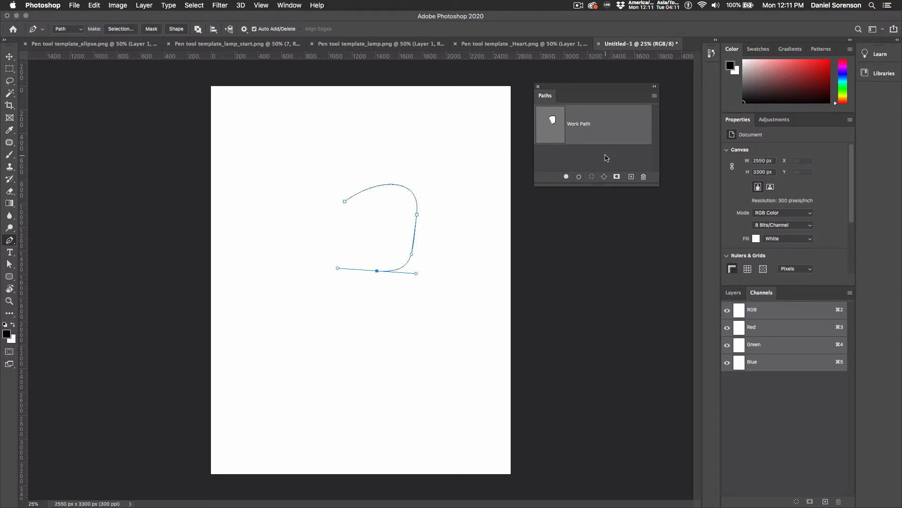
double_click(585, 131)
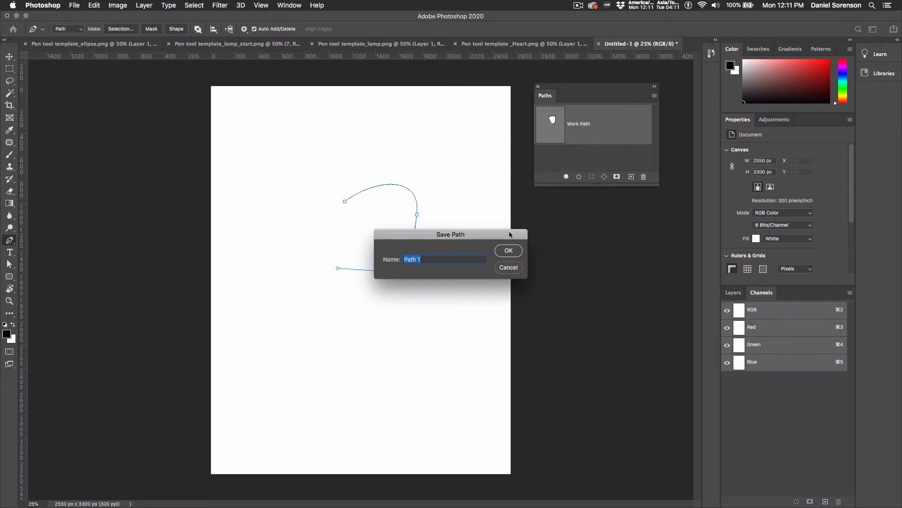
left_click_drag(487, 234, 470, 97)
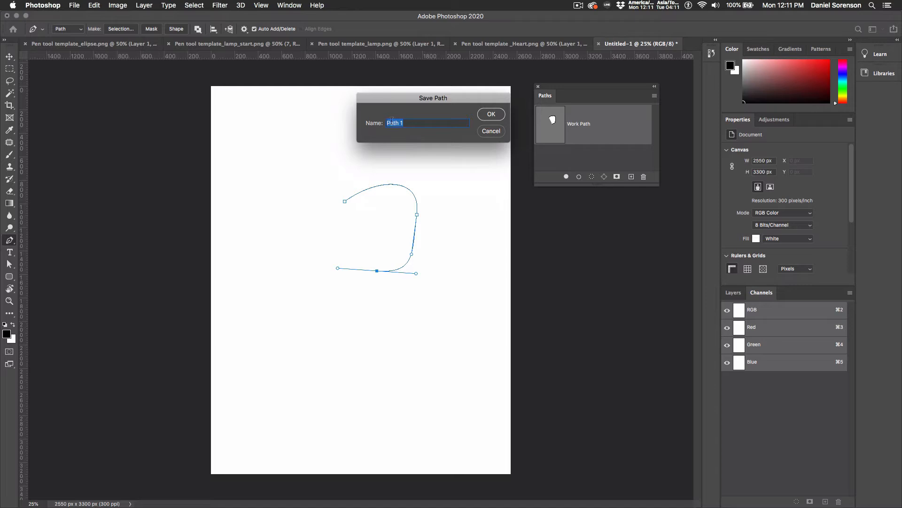
left_click(491, 115)
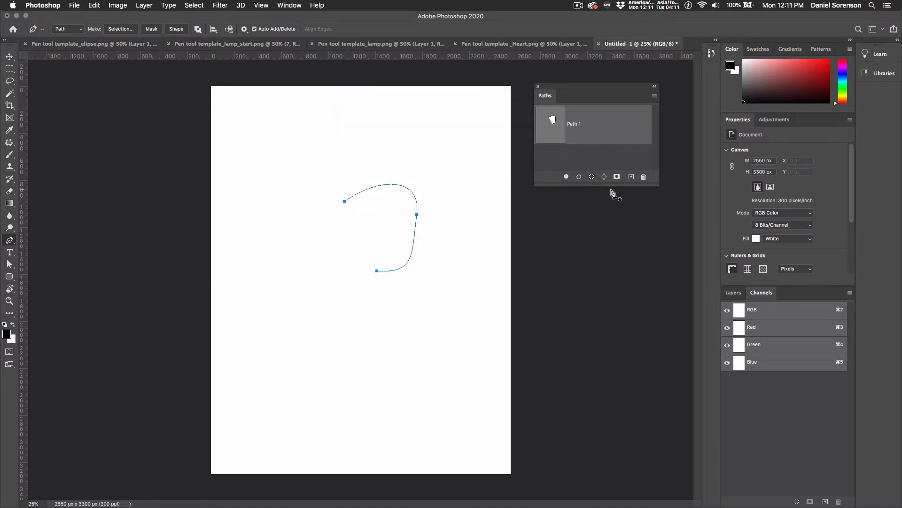
Step: Draw another three-point open curve as a separate work path, and delete it together with Path 1
left_click(590, 160)
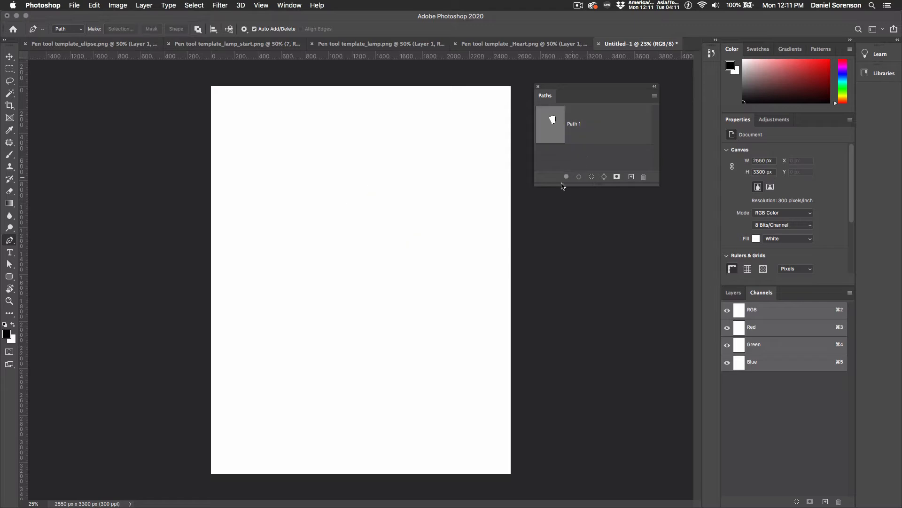
left_click(357, 209)
left_click_drag(437, 259, 430, 282)
left_click_drag(389, 297, 359, 272)
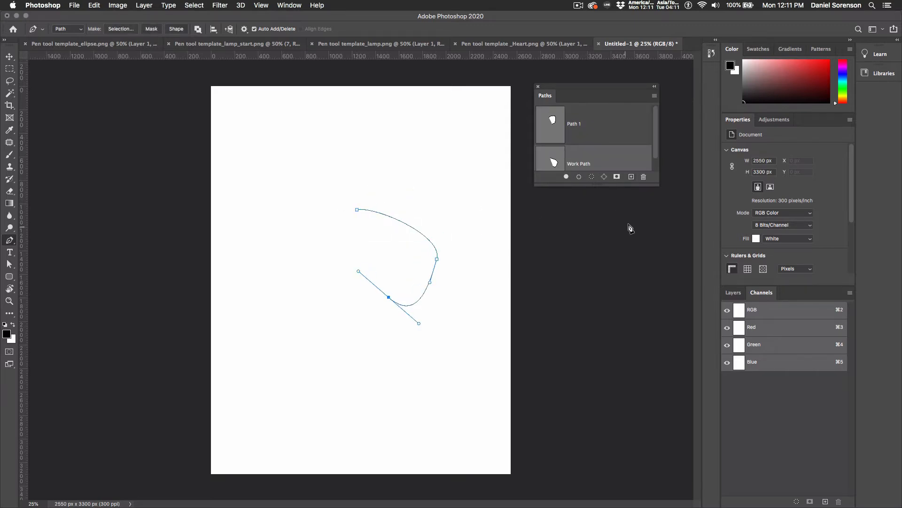
left_click_drag(659, 185, 662, 222)
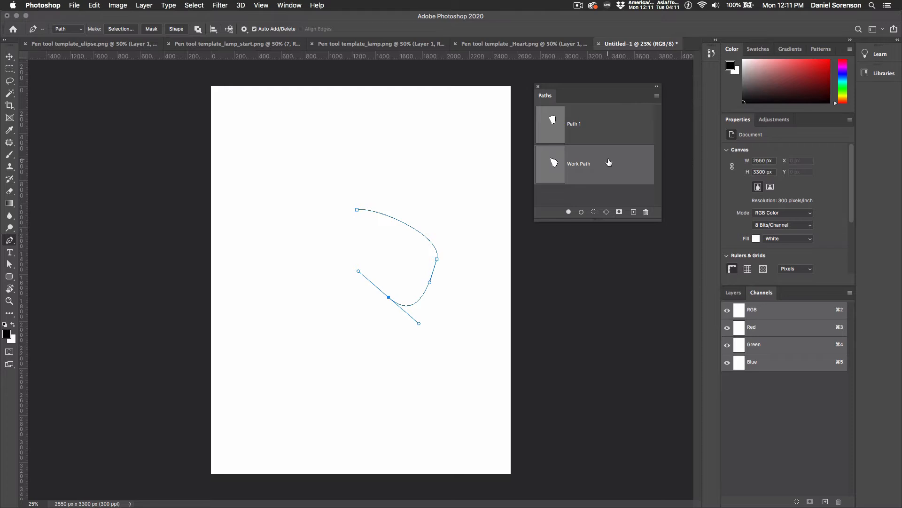
left_click_drag(609, 161, 646, 212)
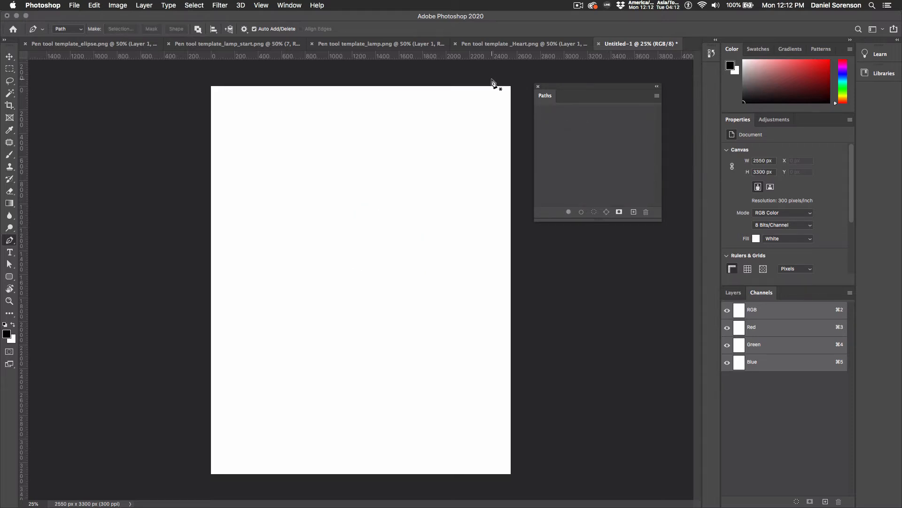
Step: Show the grid over the document
left_click(262, 7)
mouse_move(278, 194)
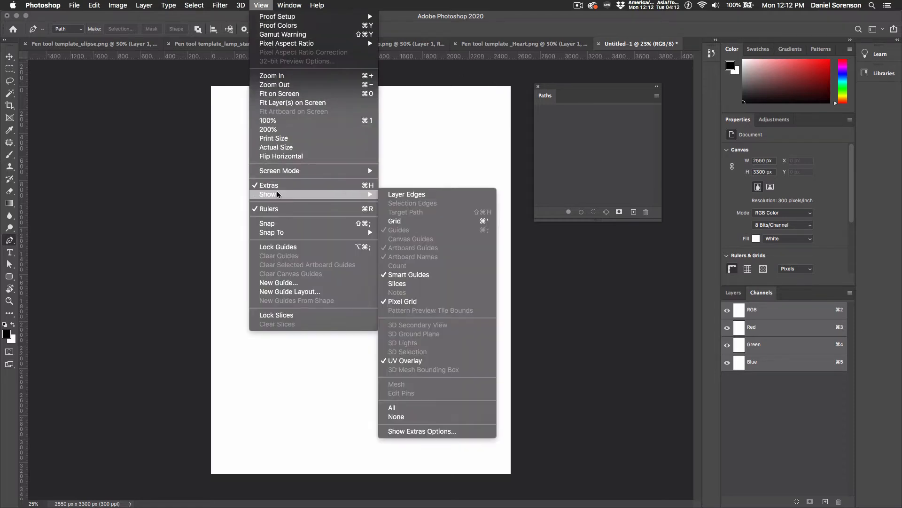
left_click(420, 222)
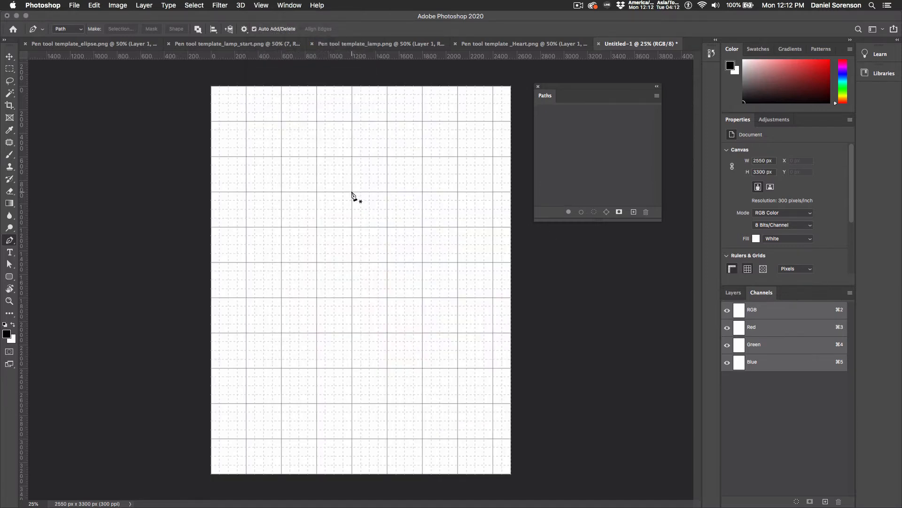
Step: Draw a closed circle three grid squares in diameter from two smooth anchor points with horizontal handles, and save the path as "circle"
left_click_drag(352, 192, 424, 192)
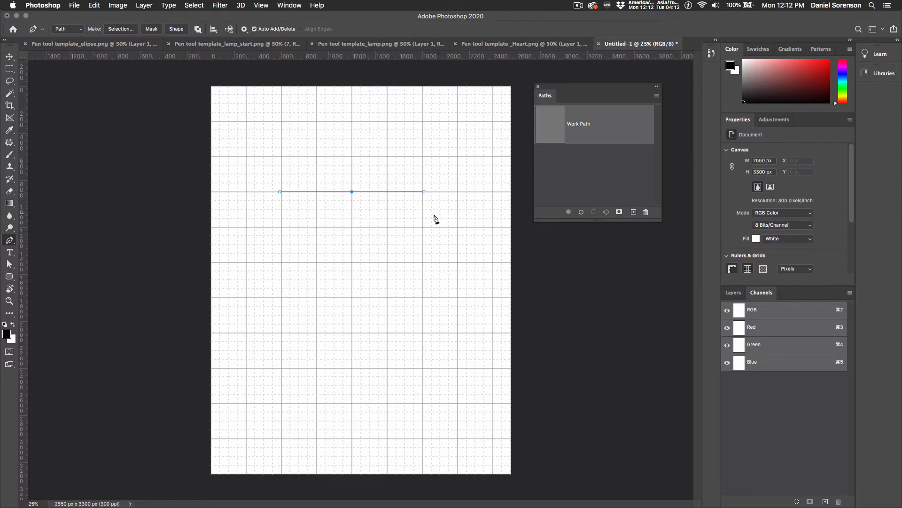
left_click_drag(352, 297, 282, 298)
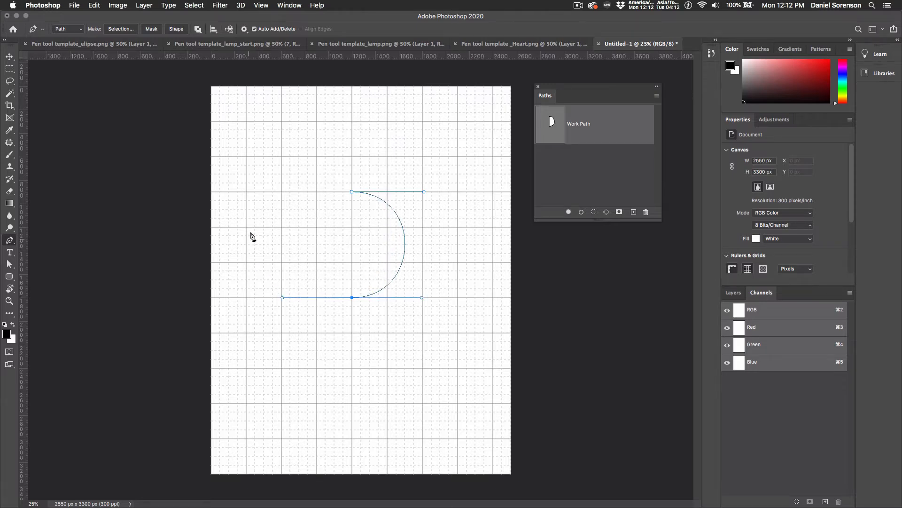
left_click(353, 192)
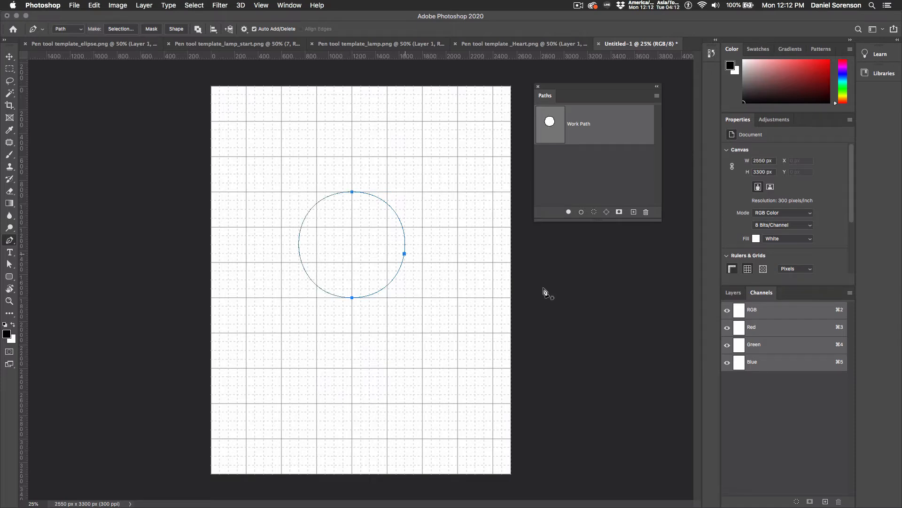
double_click(585, 125)
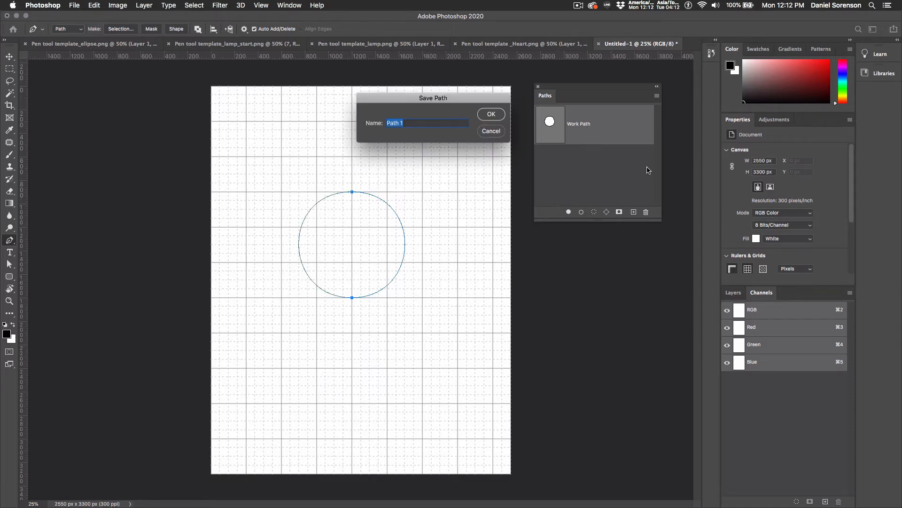
type("circle")
key("Return")
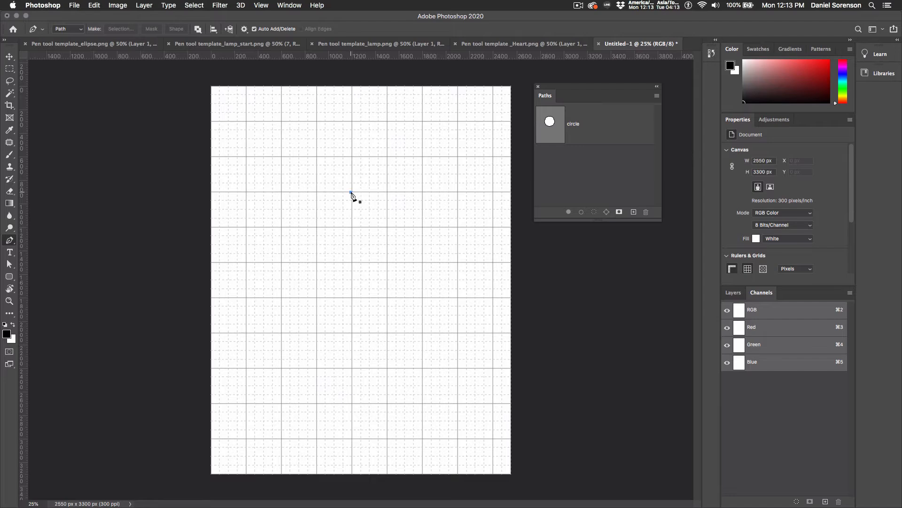
left_click_drag(353, 192, 397, 195)
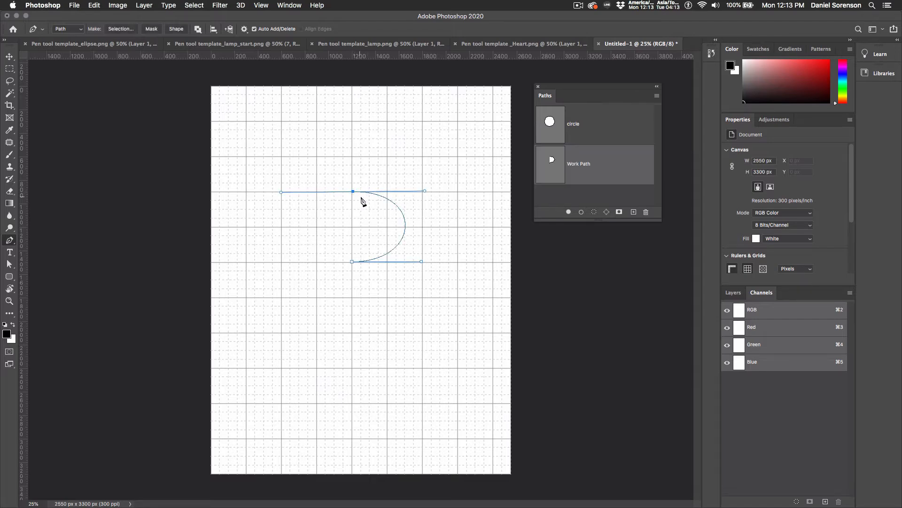
left_click_drag(353, 192, 424, 200)
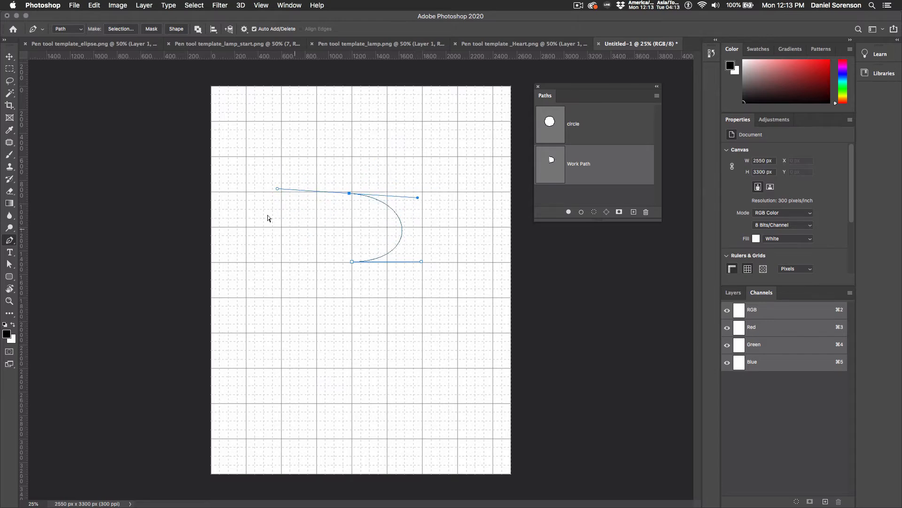
left_click(646, 212)
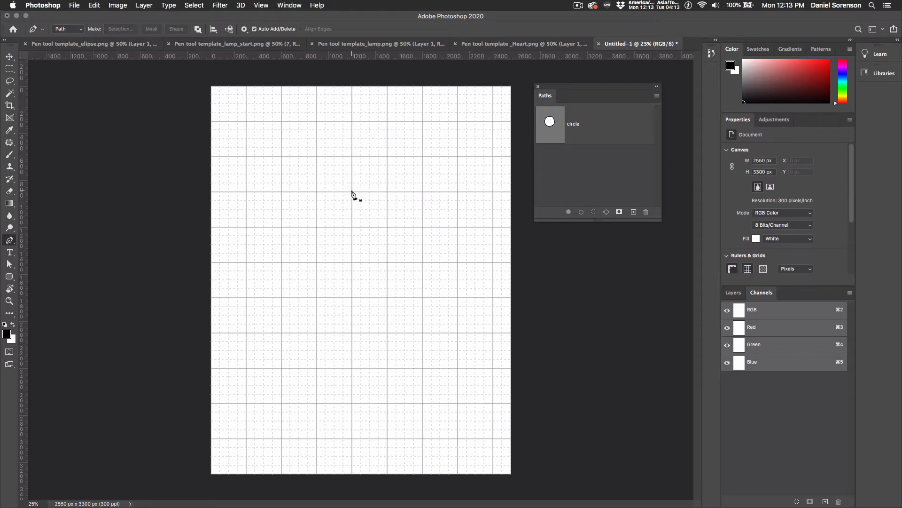
Step: Draw a closed right triangle with legs two grid squares long, and convert its lower-right corner to a curve and back to a sharp corner
left_click(353, 192)
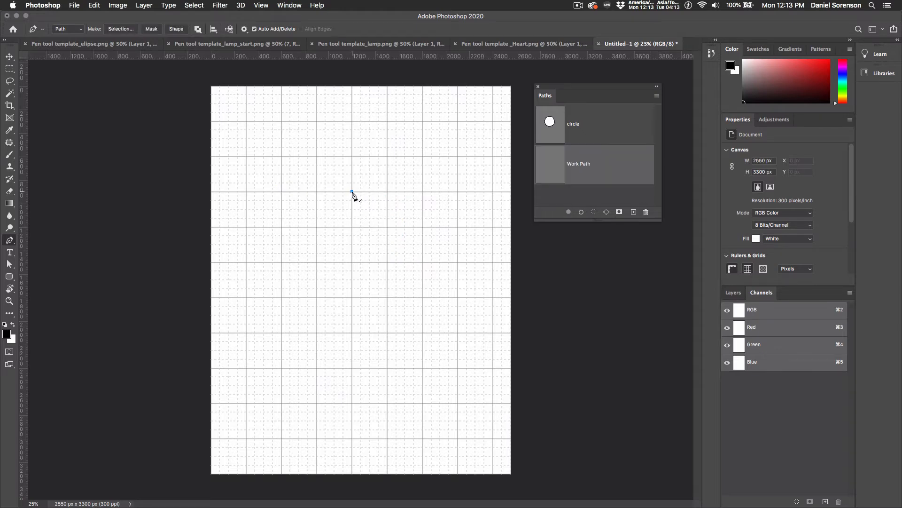
left_click(423, 261)
left_click(351, 261)
left_click(352, 192)
left_click_drag(421, 264, 406, 296)
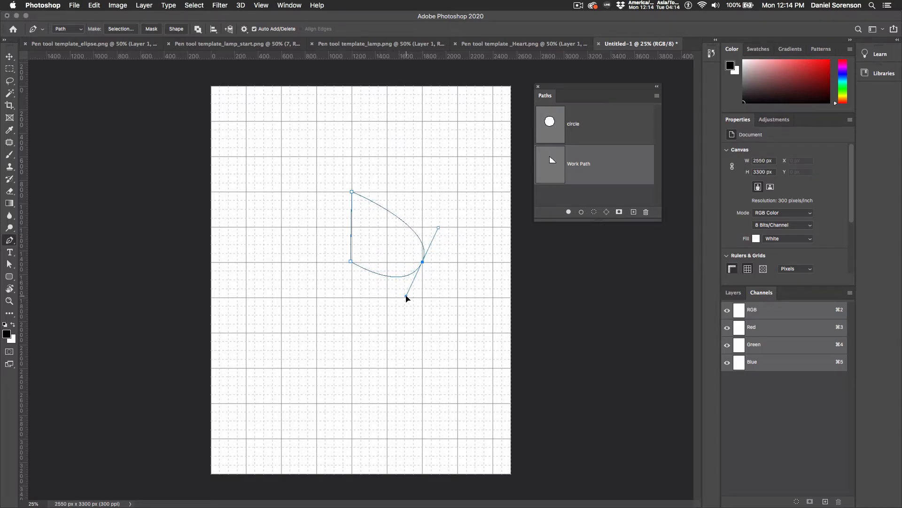
left_click(422, 262, "alt")
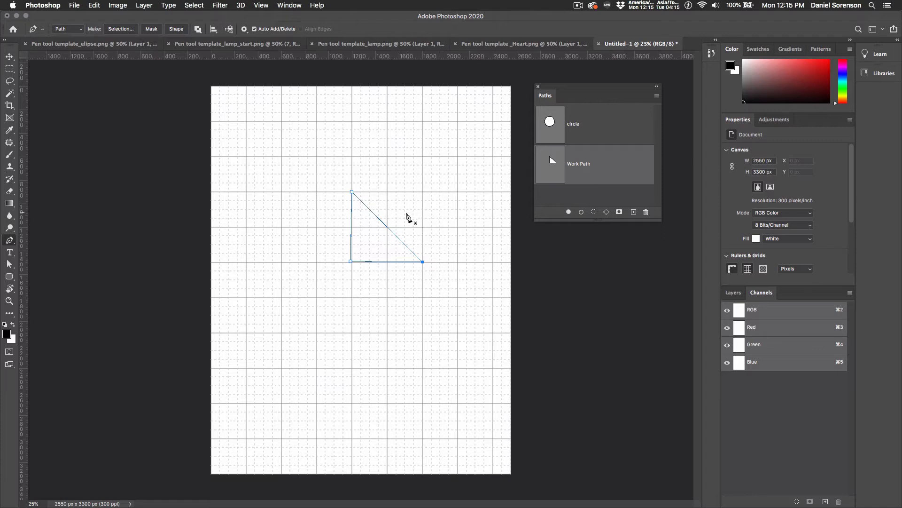
Step: Add an anchor point at the middle of the triangle's slanted side, try pulling the side outward, and remove the added point
left_click(388, 227)
left_click_drag(387, 227, 441, 217)
key("super+z")
left_click_drag(388, 227, 427, 207)
key("super+z")
left_click(389, 227)
left_click(350, 261)
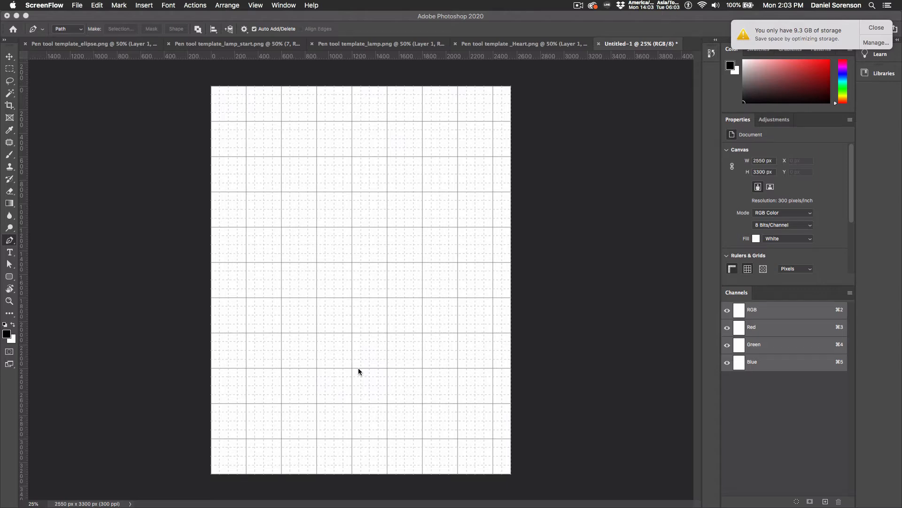
Step: Draw a serpentine path of four smooth anchors in a vertical line, two grid squares apart, with horizontal handles pulled alternately right and left
left_click(10, 242)
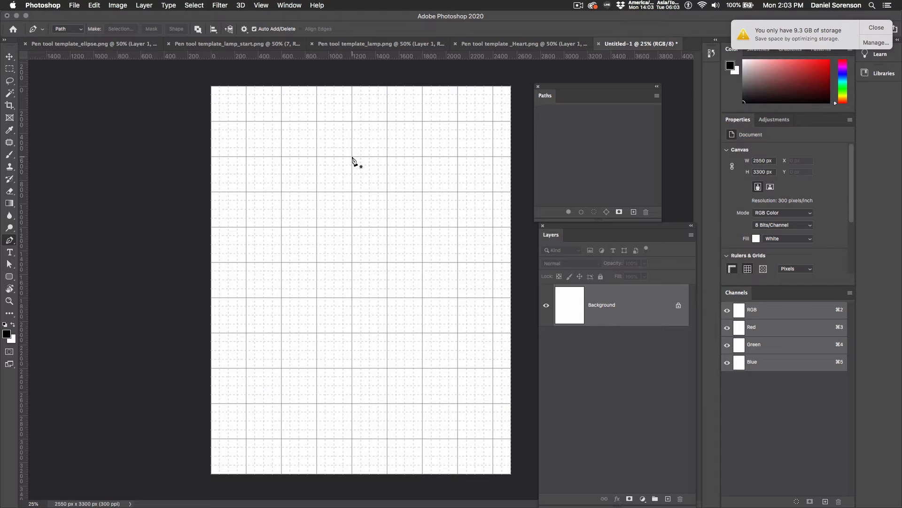
left_click_drag(352, 157, 423, 158)
left_click_drag(423, 158, 423, 157)
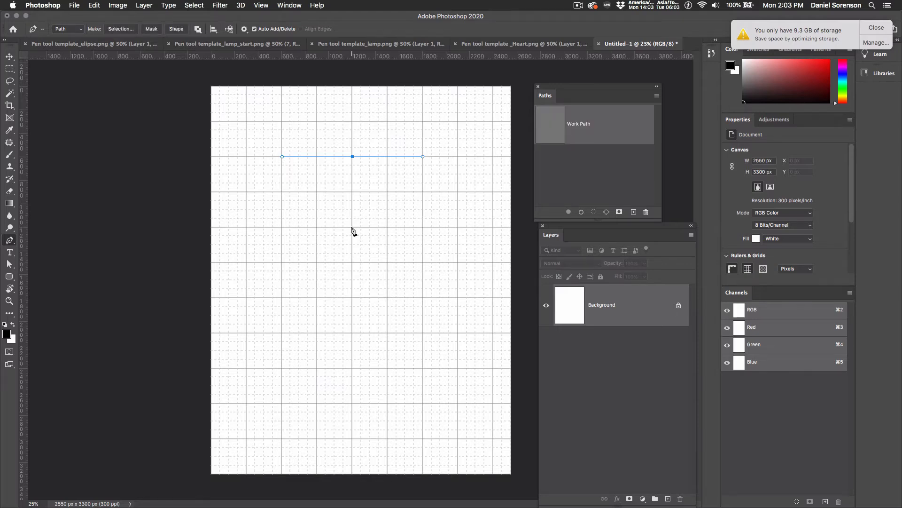
left_click_drag(352, 227, 282, 228)
left_click(353, 297)
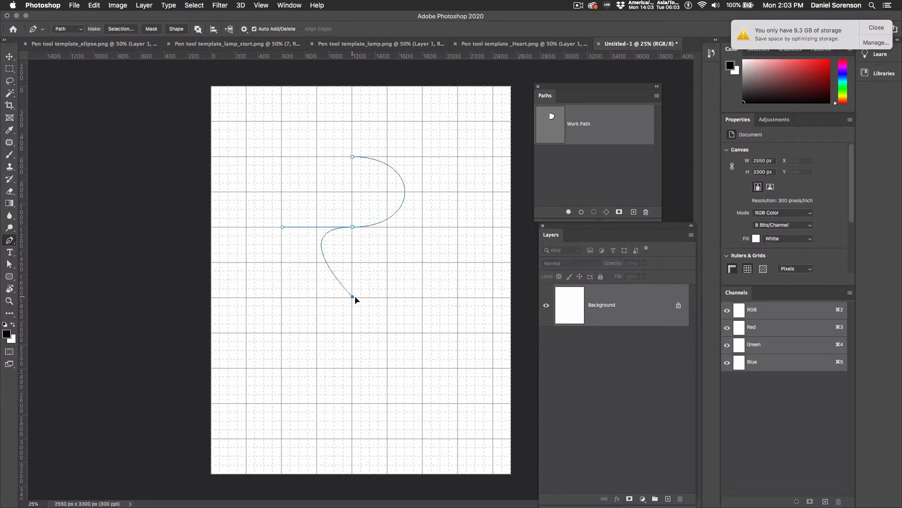
left_click_drag(355, 300, 425, 297)
left_click_drag(353, 368, 285, 368)
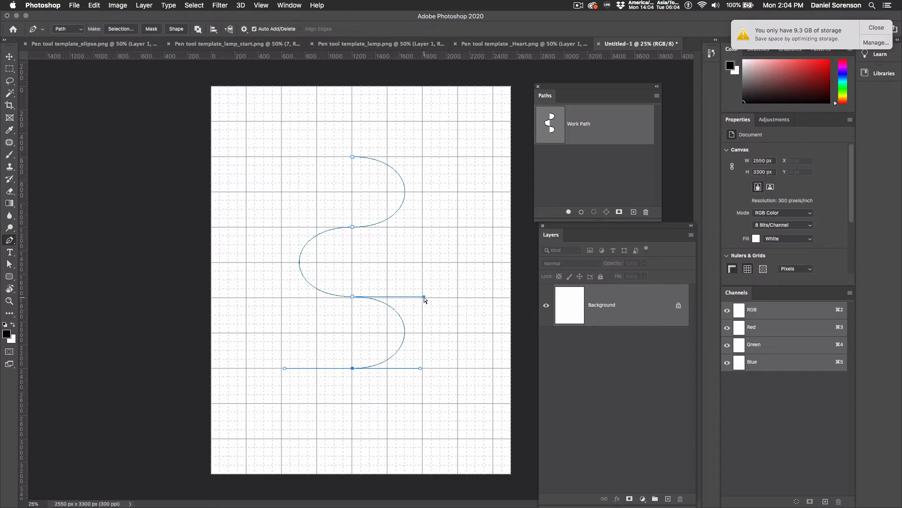
Step: Reshape the serpentine path by tilting the handles of its two middle anchors and nudging its top anchor left, and delete the path
mouse_move(425, 298)
left_mouse_down()
mouse_move(441, 241)
mouse_move(371, 346)
mouse_move(418, 300)
mouse_move(409, 296)
left_mouse_up()
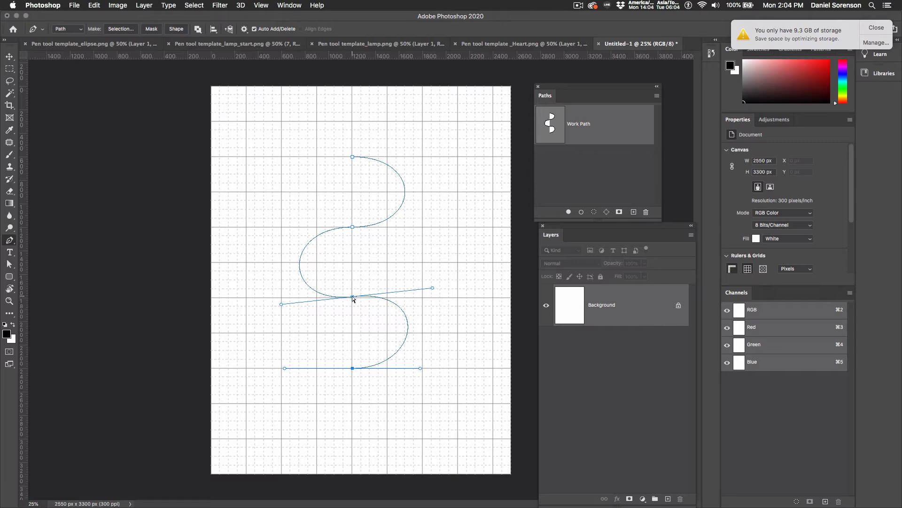
mouse_move(353, 298)
left_mouse_down()
mouse_move(401, 294)
mouse_move(298, 298)
mouse_move(355, 253)
mouse_move(353, 298)
left_mouse_up()
left_click(353, 227)
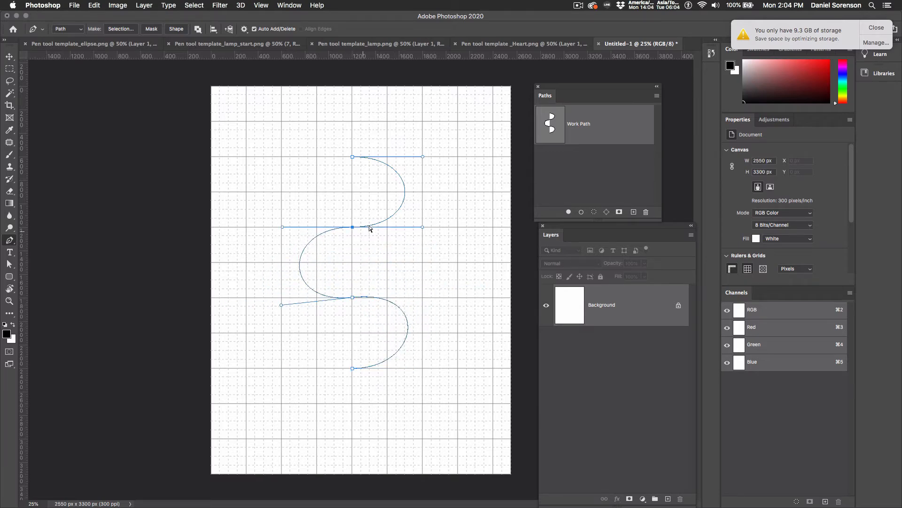
left_click_drag(423, 227, 400, 270)
mouse_move(354, 156)
left_mouse_down()
mouse_move(437, 137)
mouse_move(339, 156)
mouse_move(349, 156)
left_mouse_up()
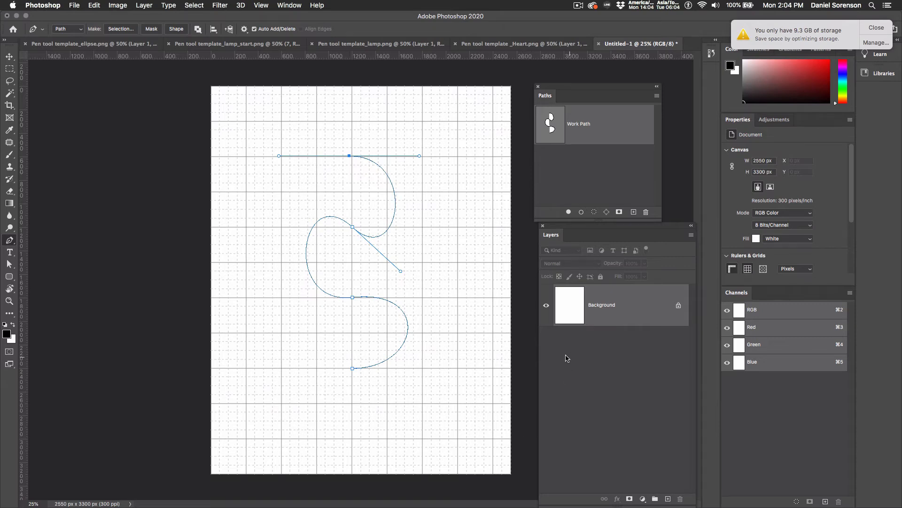
key("BackSpace")
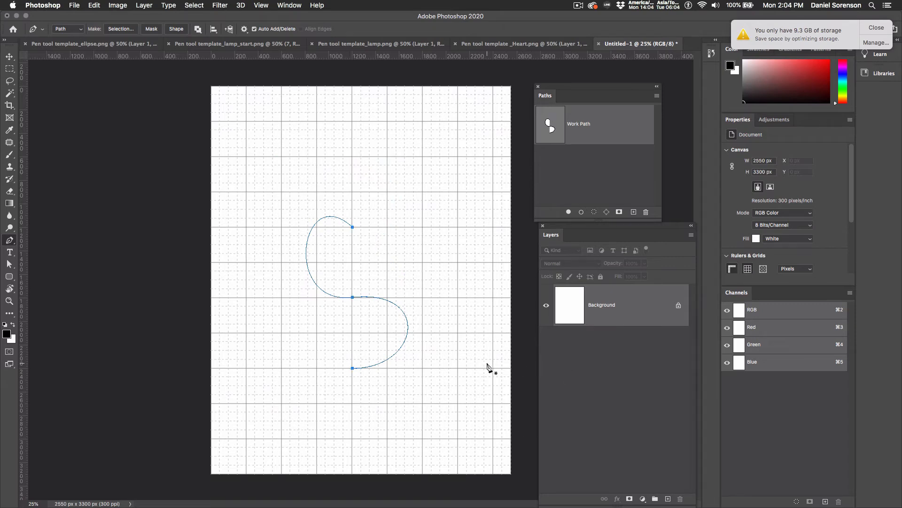
key("BackSpace")
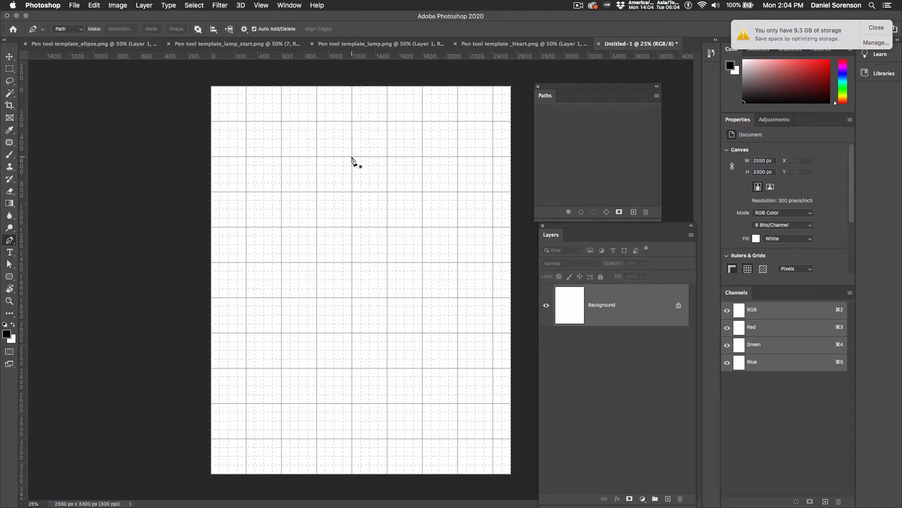
Step: Draw a path of three smooth anchors two grid squares apart vertically, pulling the handles right, left and left, and delete it
left_click_drag(352, 157, 426, 161)
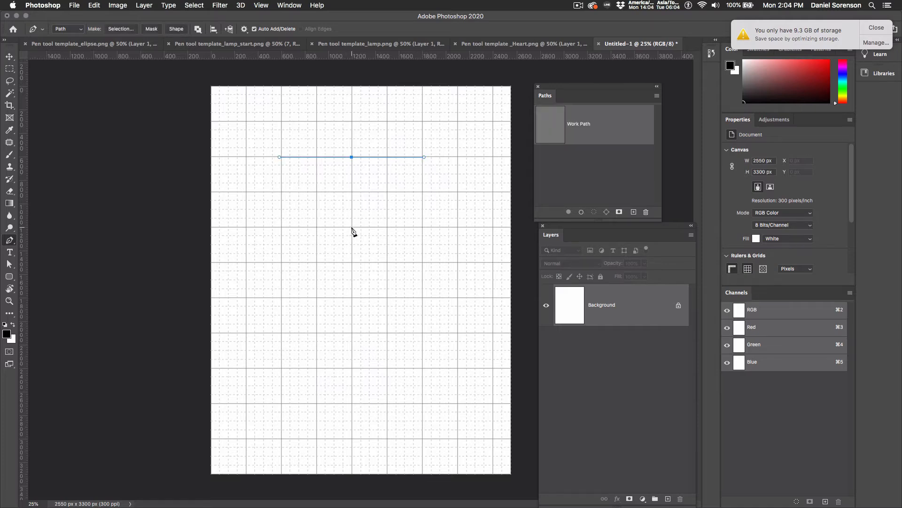
left_click_drag(352, 227, 281, 227)
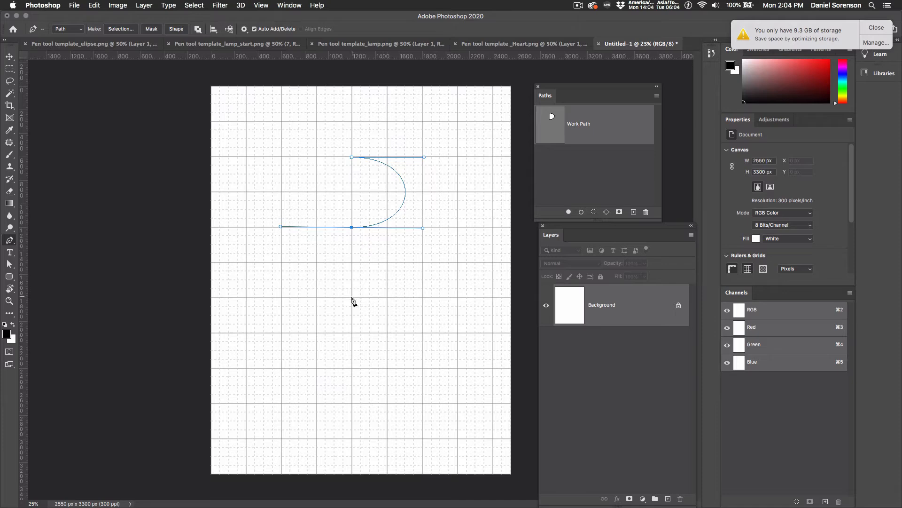
left_click_drag(352, 298, 278, 297)
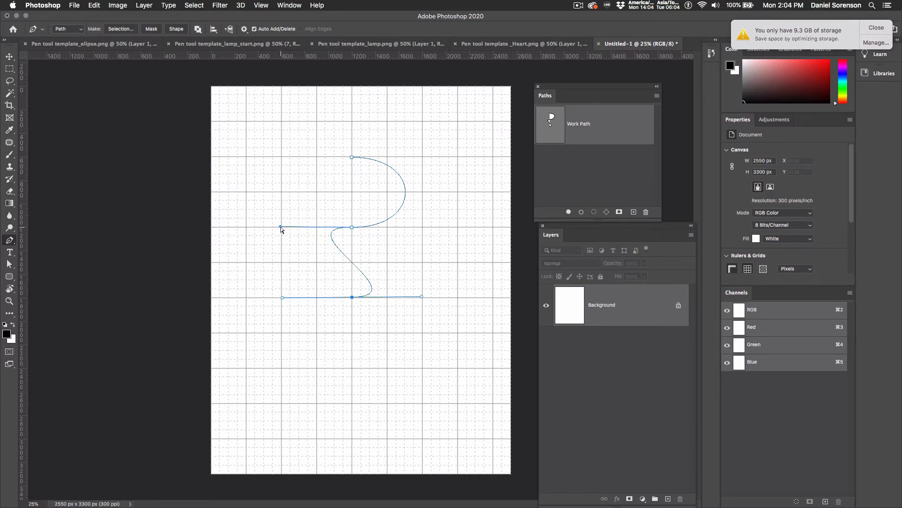
mouse_move(280, 227)
left_mouse_down()
mouse_move(282, 198)
mouse_move(283, 227)
left_mouse_up()
left_click(349, 228)
key("BackSpace")
key("BackSpace")
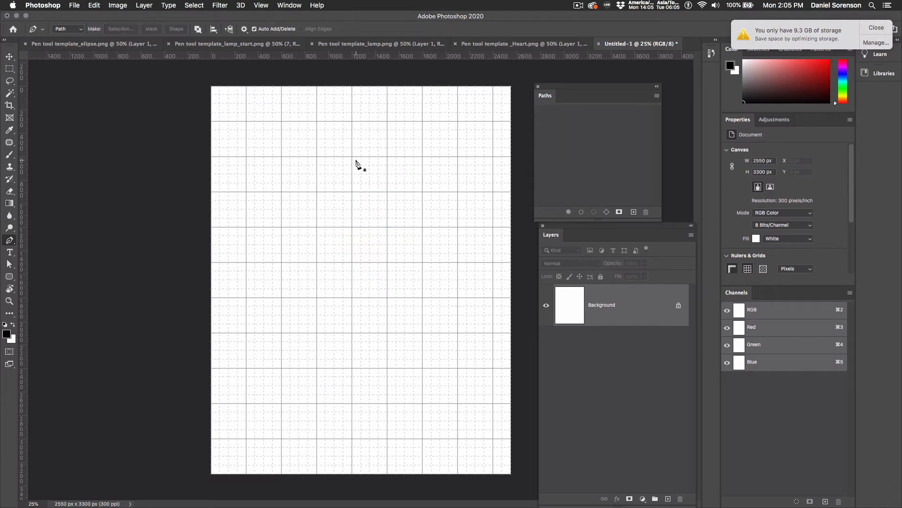
Step: Draw a scalloped path of four right-facing bulges, each two grid squares high, redirecting the outgoing handle rightward at each inner anchor
left_click_drag(355, 158, 423, 156)
left_click_drag(352, 227, 282, 229)
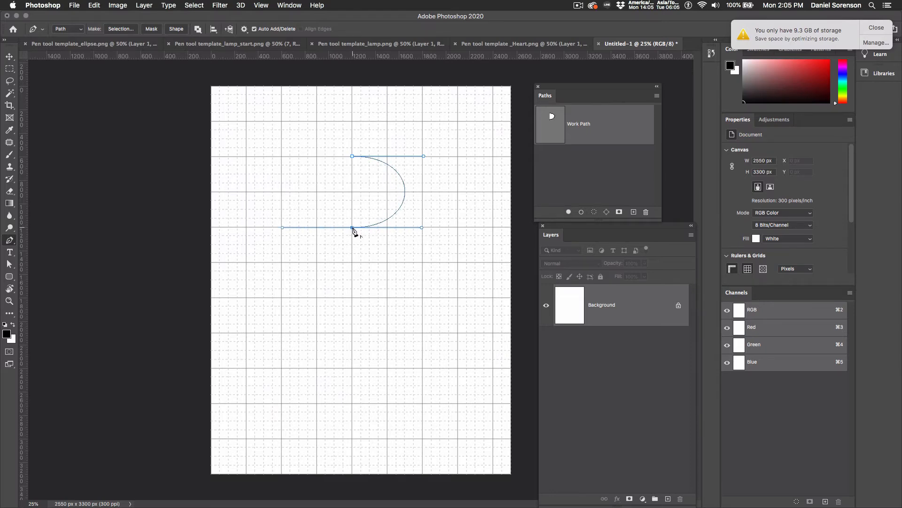
left_click_drag(352, 228, 422, 229)
left_click_drag(352, 297, 281, 298)
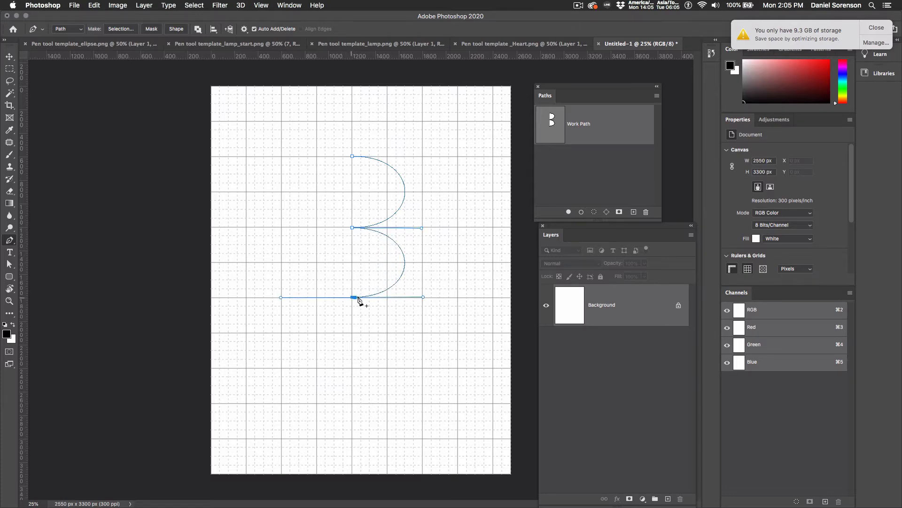
left_click(352, 297)
left_click(422, 298)
left_click_drag(352, 368, 280, 369)
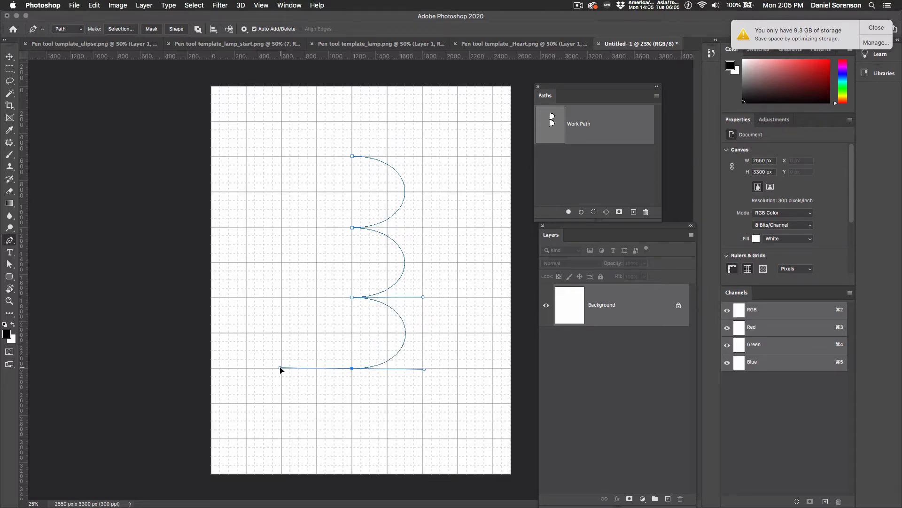
left_click(353, 368)
left_click_drag(351, 438, 284, 437)
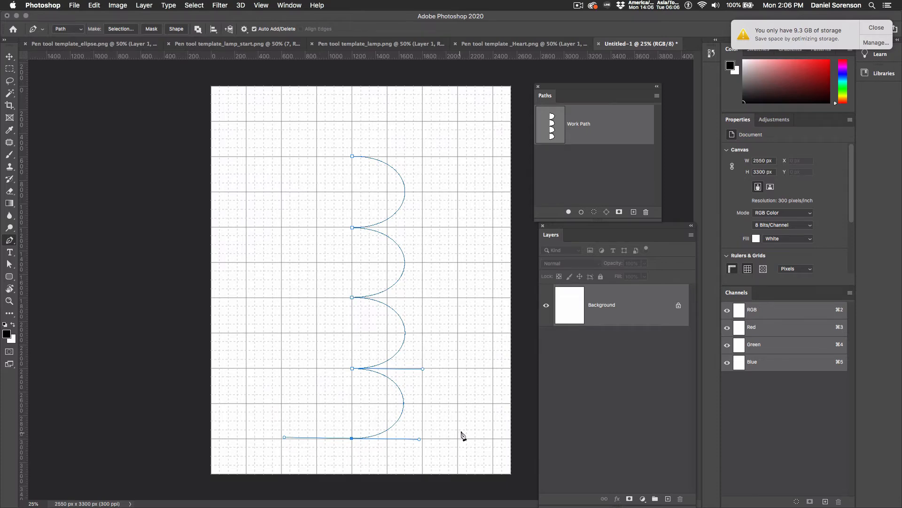
Step: Remove the outgoing handle of the scalloped path's bottom anchor and delete the whole path
left_click(352, 439, "alt")
key("BackSpace")
key("BackSpace")
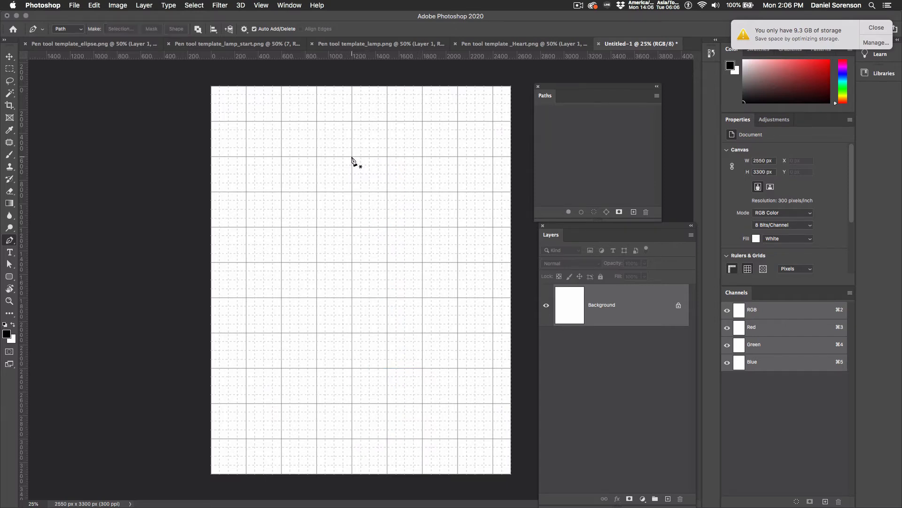
Step: Draw a right-facing curve, remove its end anchor's outgoing handle, try a curved segment toward the lower right and one toward the lower left, and delete the path
left_click_drag(352, 157, 423, 157)
left_click_drag(352, 228, 283, 227)
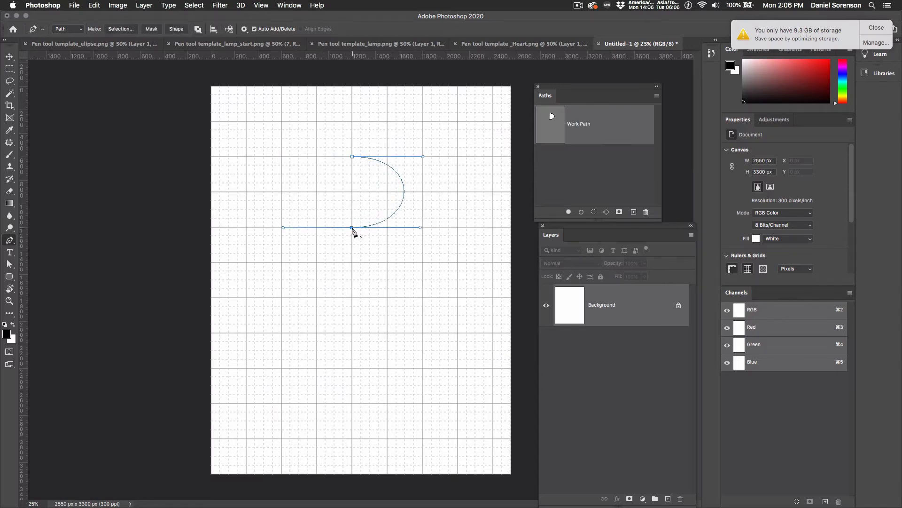
left_click(352, 228, "alt")
left_click_drag(388, 261, 398, 284)
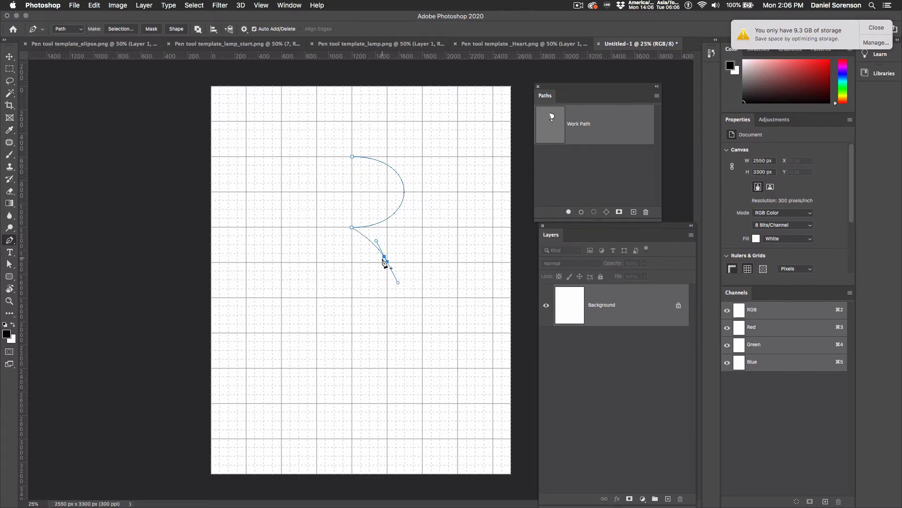
key("super+z")
left_click_drag(315, 262, 271, 260)
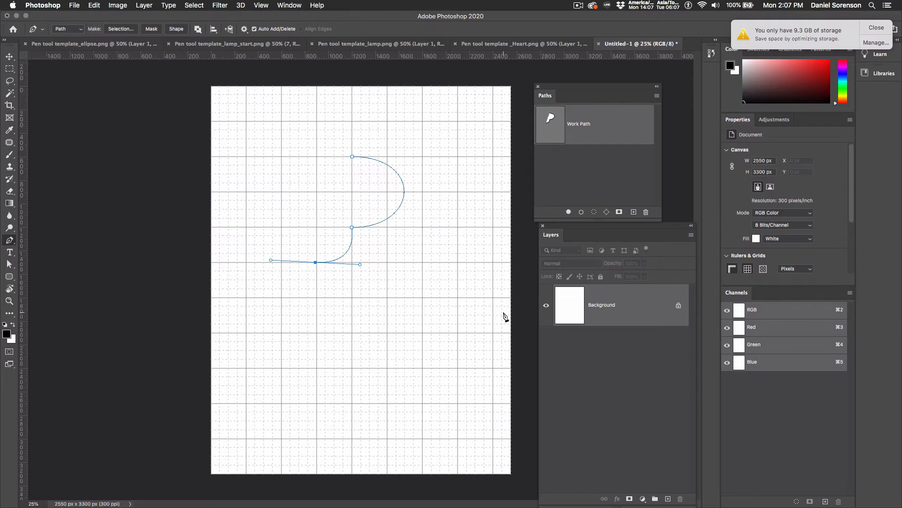
key("BackSpace")
key("BackSpace")
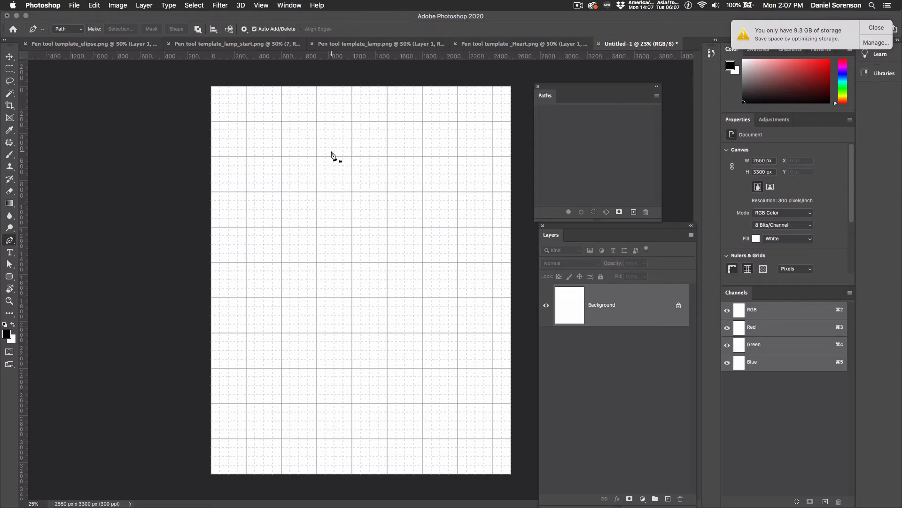
Step: Draw an open path with a quarter-round curve two grid squares wide and high, continued by right-angled straight segments
left_click_drag(351, 156, 423, 156)
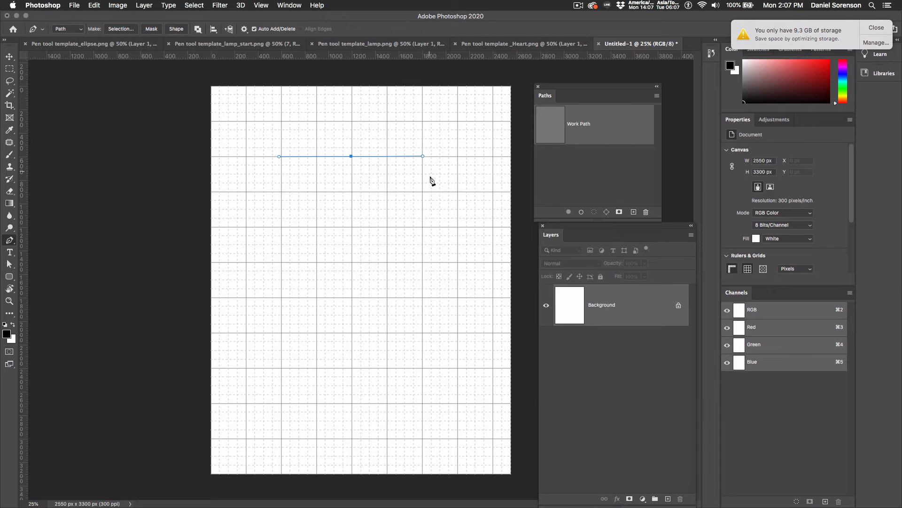
left_click(422, 227)
left_click(387, 227)
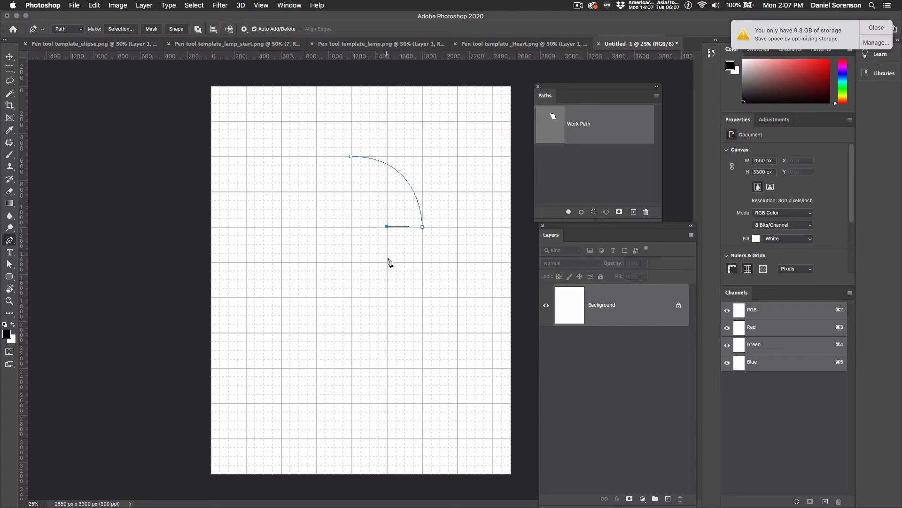
left_click(387, 297)
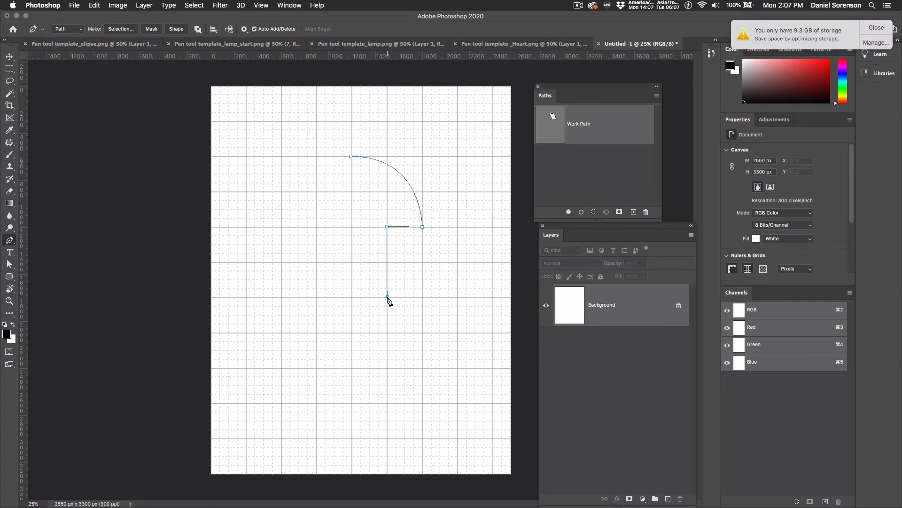
left_click(423, 297)
left_click(423, 332)
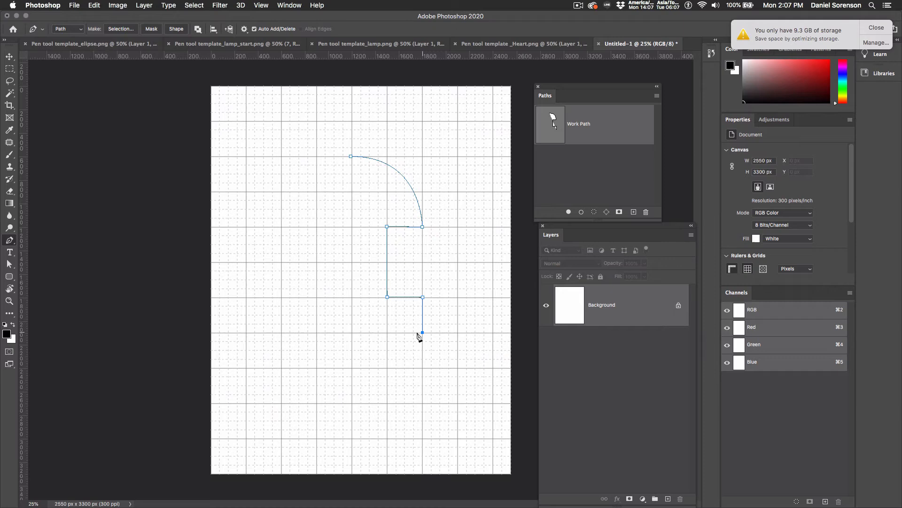
left_click(352, 331)
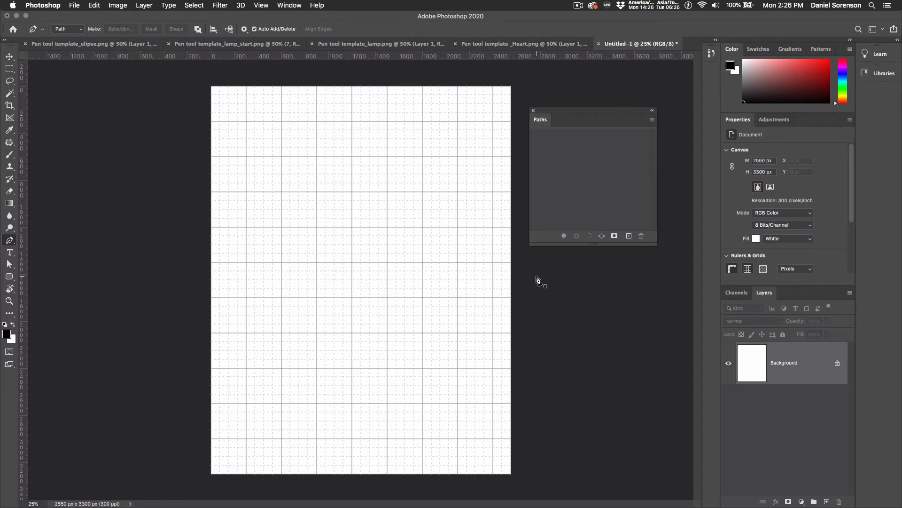
Step: Start a path with a curve two grid squares right and one down, drop its outgoing handle, and add one-square straight segments left, down and right
left_click(352, 192)
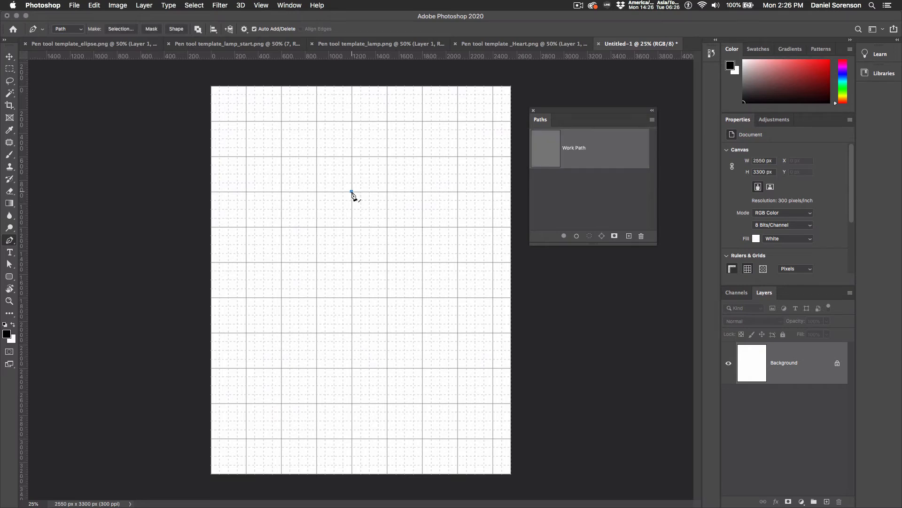
left_click_drag(422, 227, 425, 269)
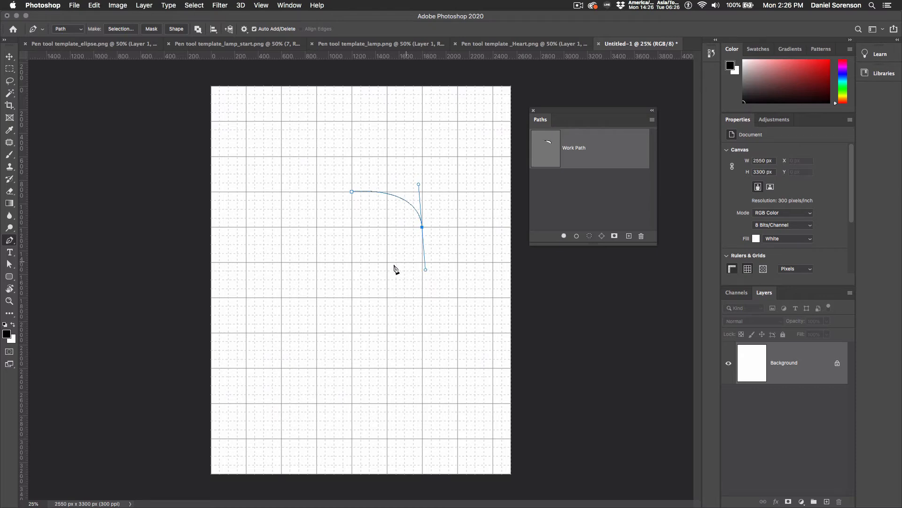
left_click(422, 227)
left_click(387, 226)
left_click(387, 261)
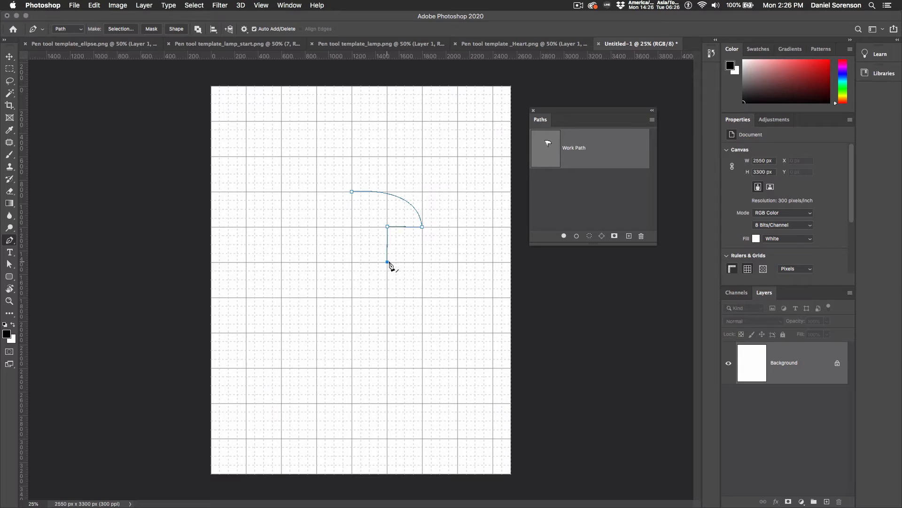
left_click(423, 261)
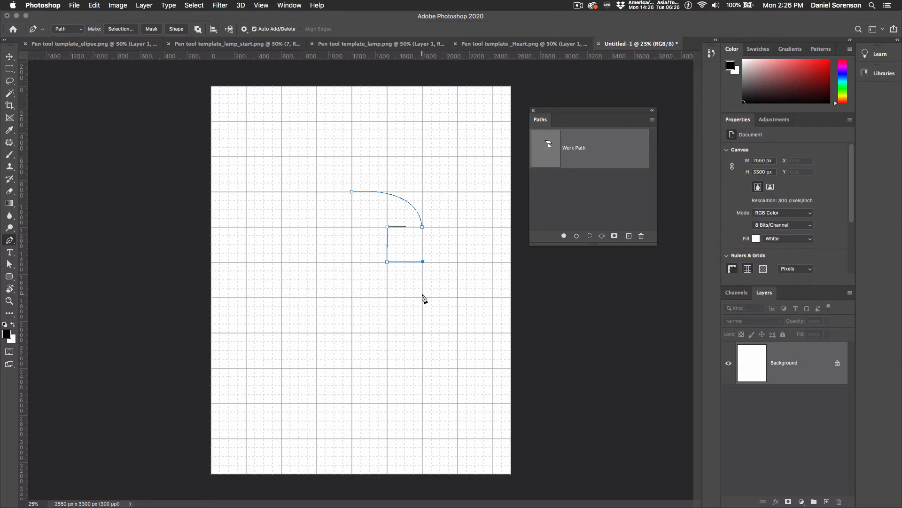
Step: Complete the mushroom-like outline with a three-square-wide base, a dipped curve, a straight stem and cap underside, and close it with a curve at the start anchor
left_click(316, 297)
left_click(316, 261)
left_click_drag(352, 261, 366, 224)
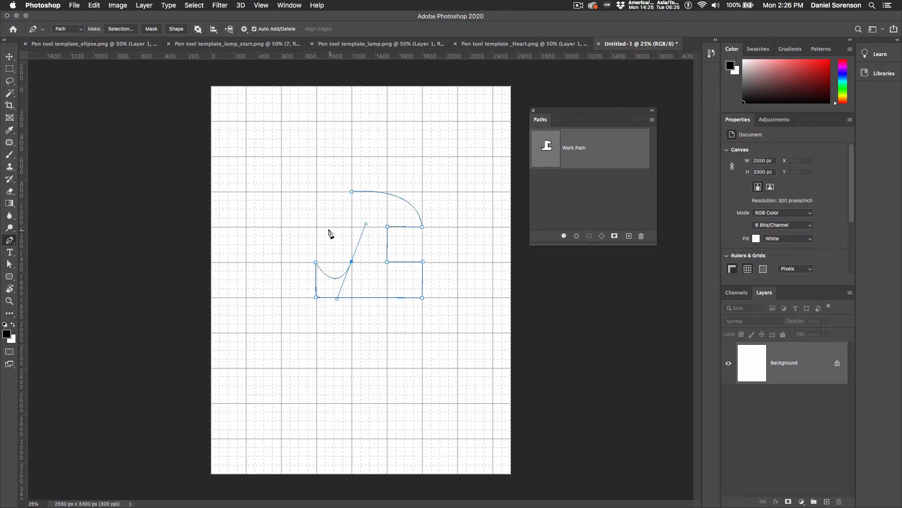
left_click(351, 262)
left_click(352, 227)
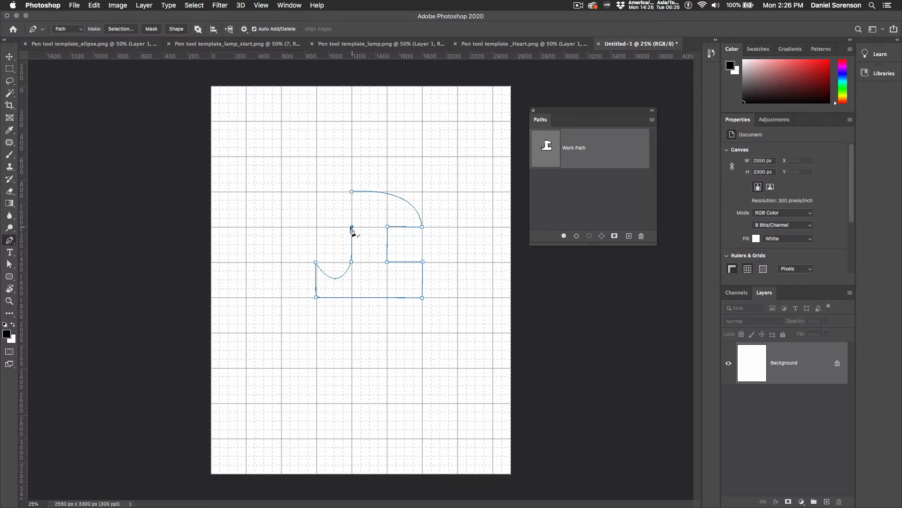
left_click(317, 227)
left_click_drag(352, 191, 386, 193)
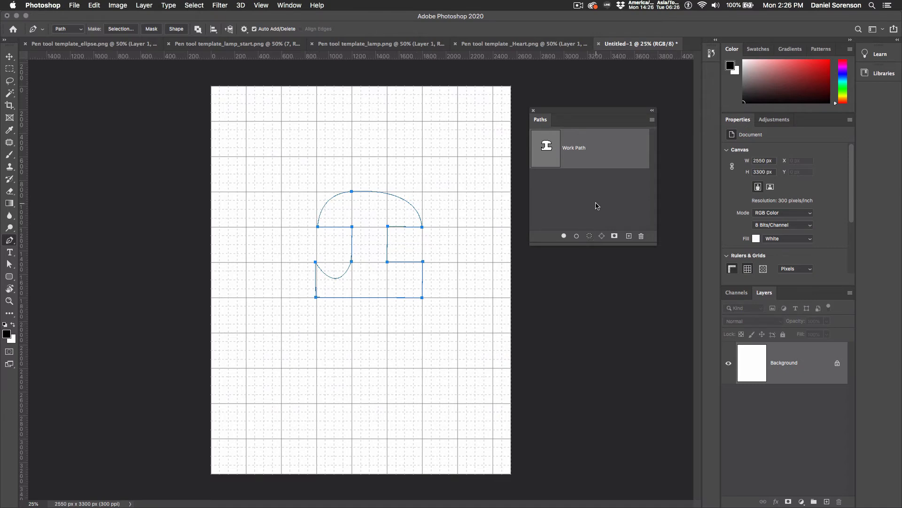
Step: Load the closed path as a selection and deselect it, and repeat this after reactivating the path
left_click(547, 147, "super")
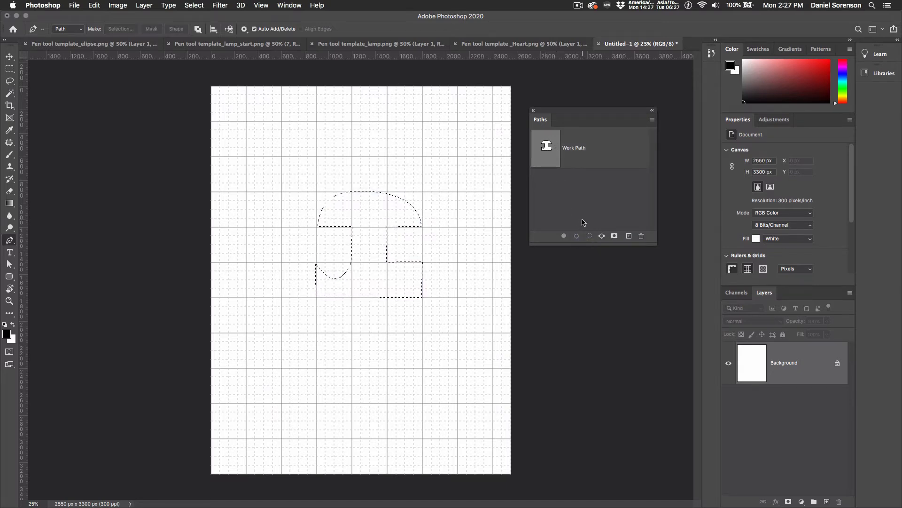
key("super+d")
left_click(587, 153)
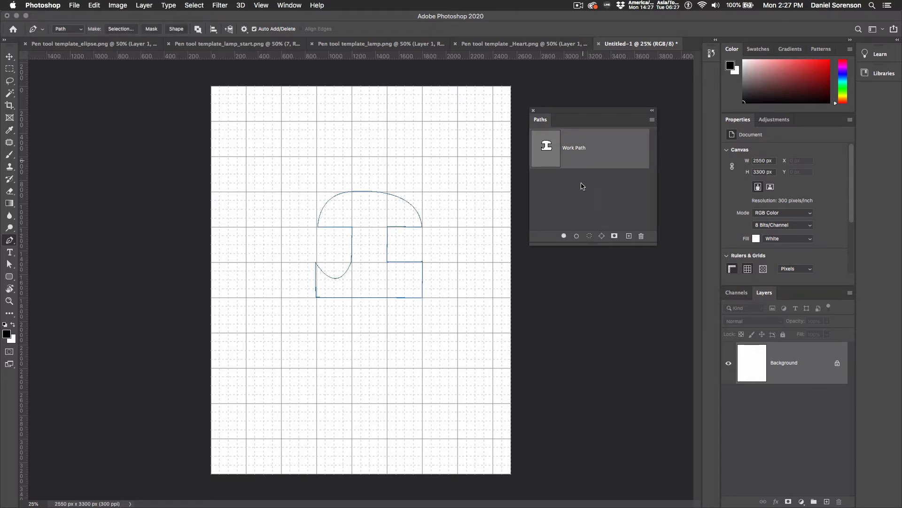
left_click(590, 236)
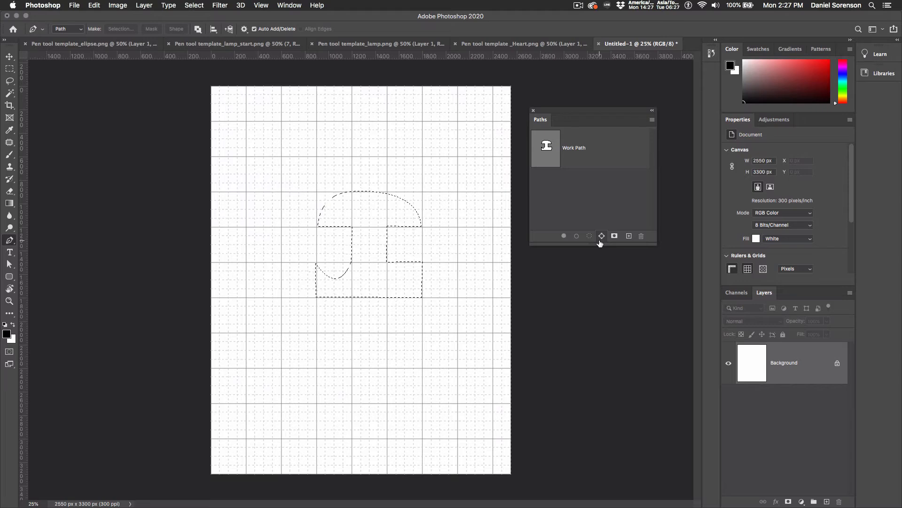
key("super+d")
Step: Fill the closed path with the black foreground color on the Background layer, and undo the fill
left_click(579, 162)
left_click(563, 236)
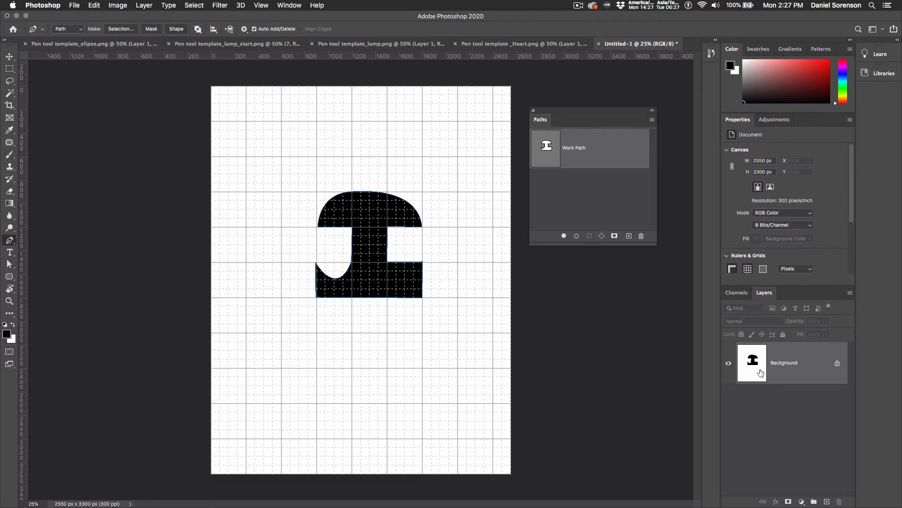
key("super+z")
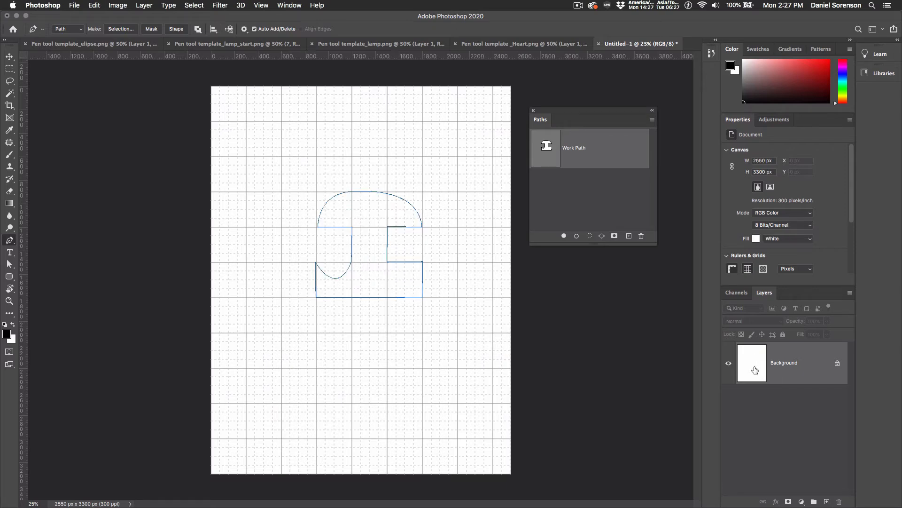
Step: Stroke the closed path on the Background layer and undo the stroke
left_click(577, 236)
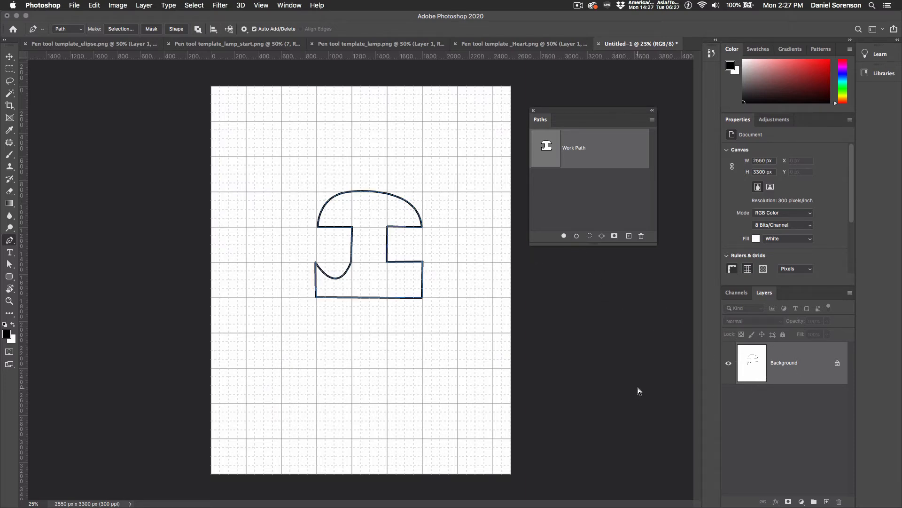
key("super+z")
Step: Add a new layer above the Background, then stroke and fill the closed path on it
left_click(826, 501)
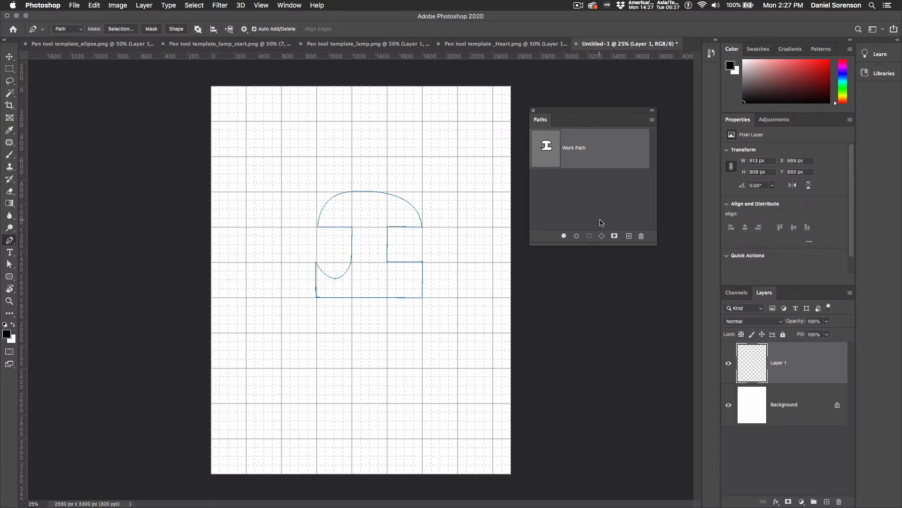
left_click(576, 236)
left_click(564, 235)
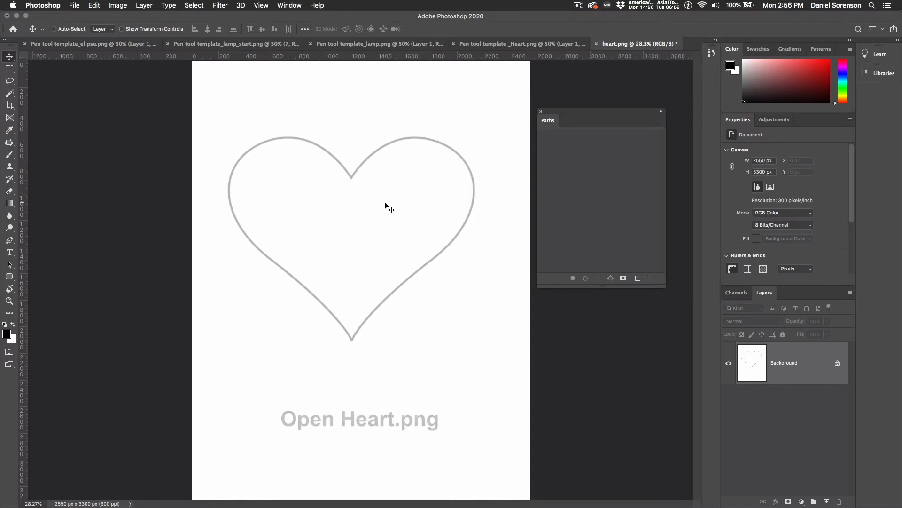
Step: In heart.png, place a vertical guide through the heart's centre and start a Pen tool path at the upper notch
key("p")
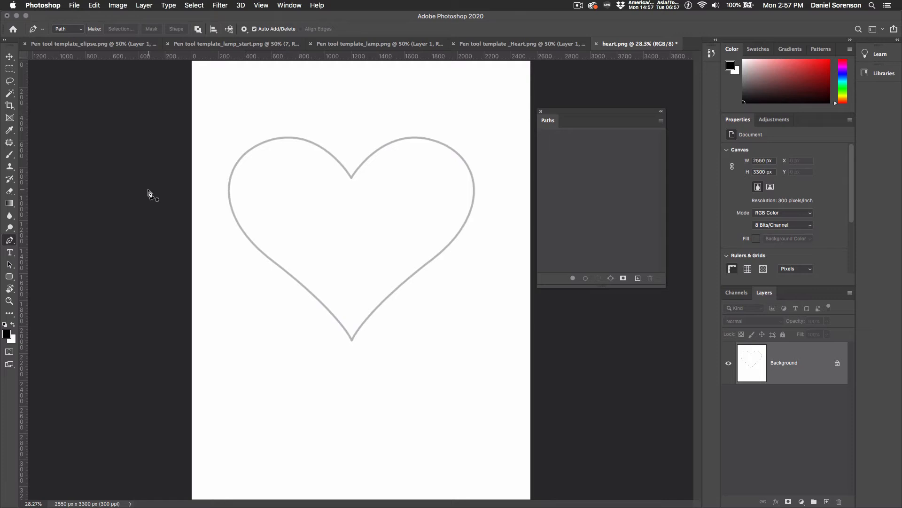
left_click_drag(24, 243, 352, 263)
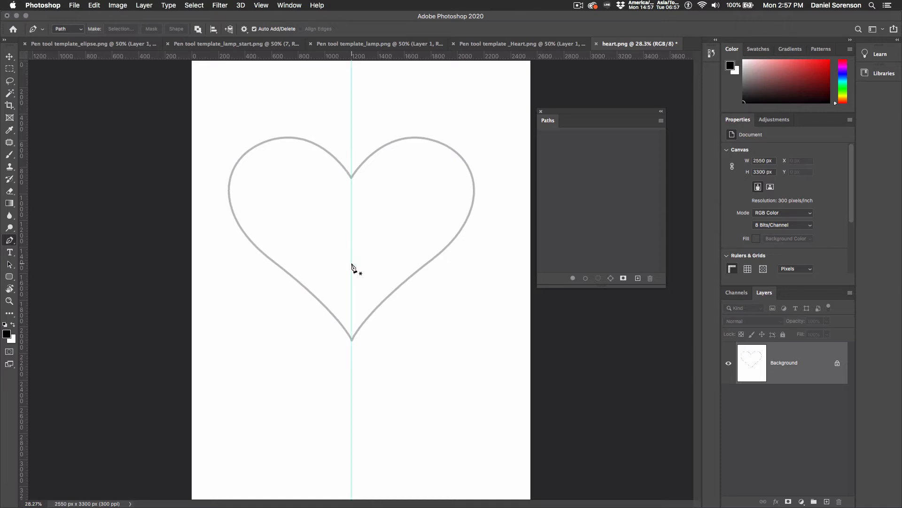
left_click(351, 178)
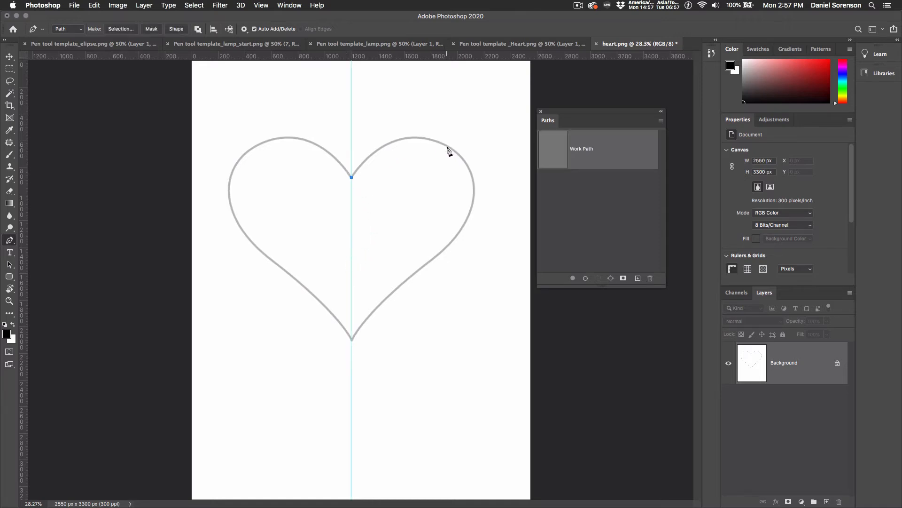
Step: Trace the heart's right half with curved segments over the lobe, down the side and to the bottom tip
left_click_drag(449, 146, 510, 179)
left_click_drag(436, 255, 415, 274)
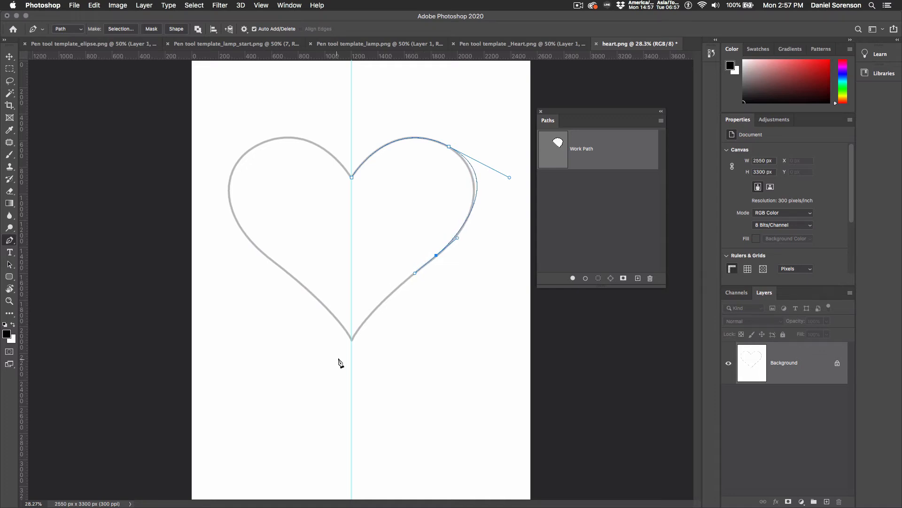
left_click_drag(352, 337, 348, 351)
Step: Adjust the direction handles of the right lobe and lower side anchors to fit the path to the heart outline
left_click(449, 146, "ctrl")
left_click_drag(508, 179, 505, 186)
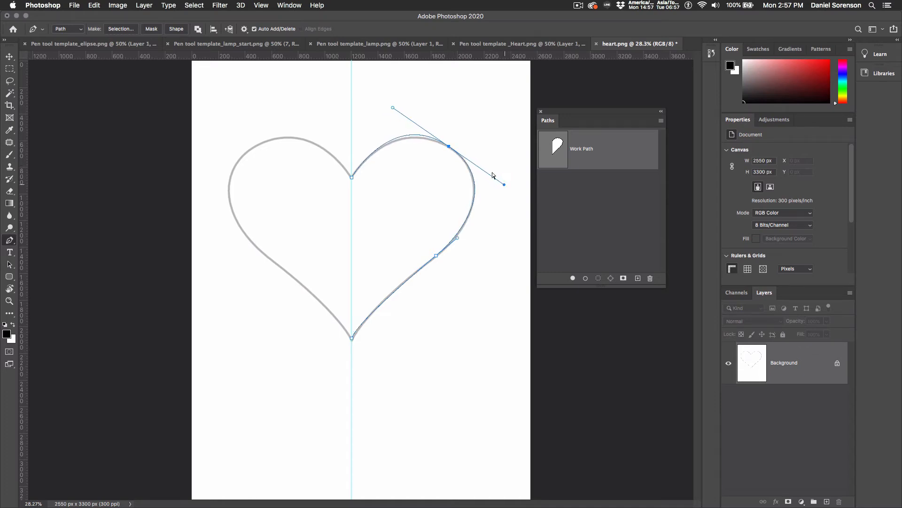
left_click_drag(393, 108, 396, 113)
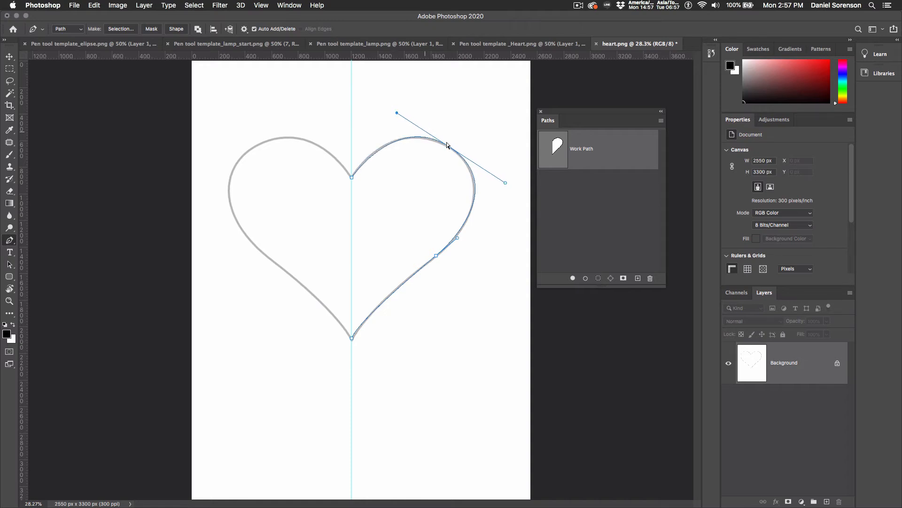
left_click_drag(506, 183, 503, 183)
left_click_drag(458, 237, 462, 238)
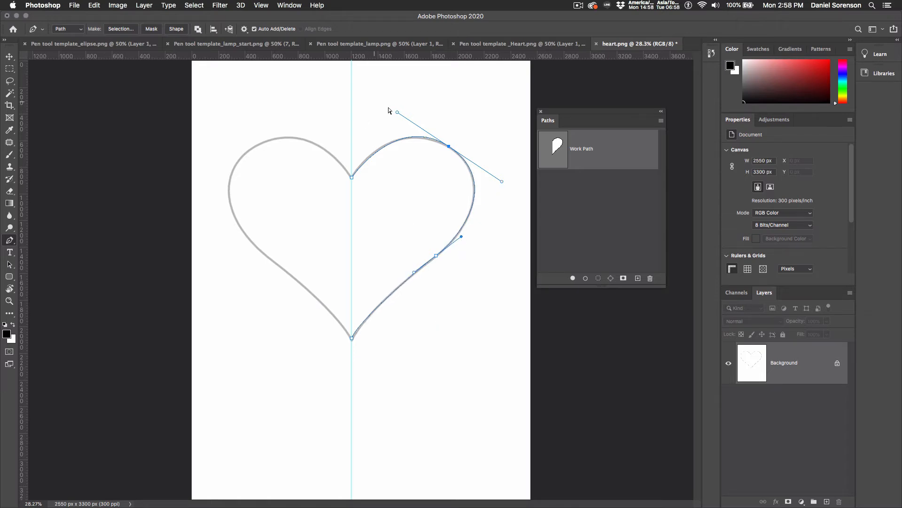
left_click_drag(397, 114, 396, 114)
Step: Duplicate the half-heart path, flip the copy horizontally and move it over the heart's left half
left_click(10, 266)
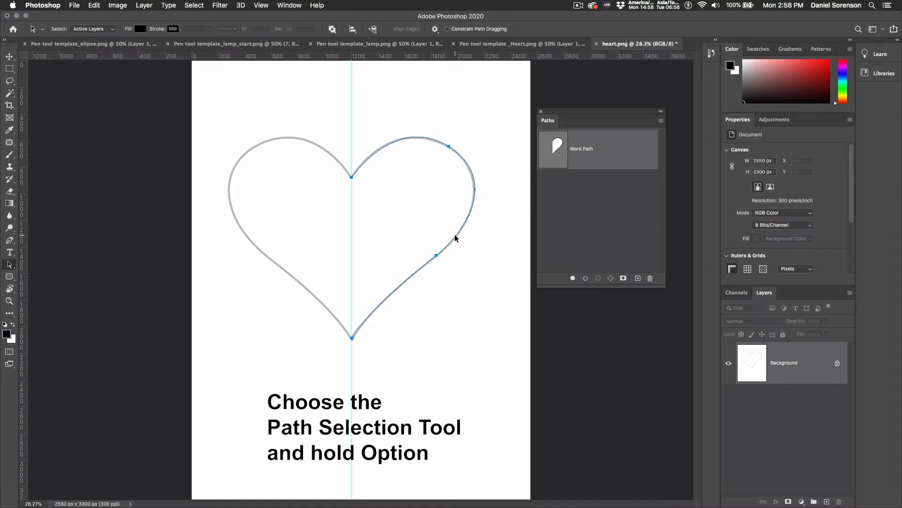
left_click_drag(455, 238, 436, 238)
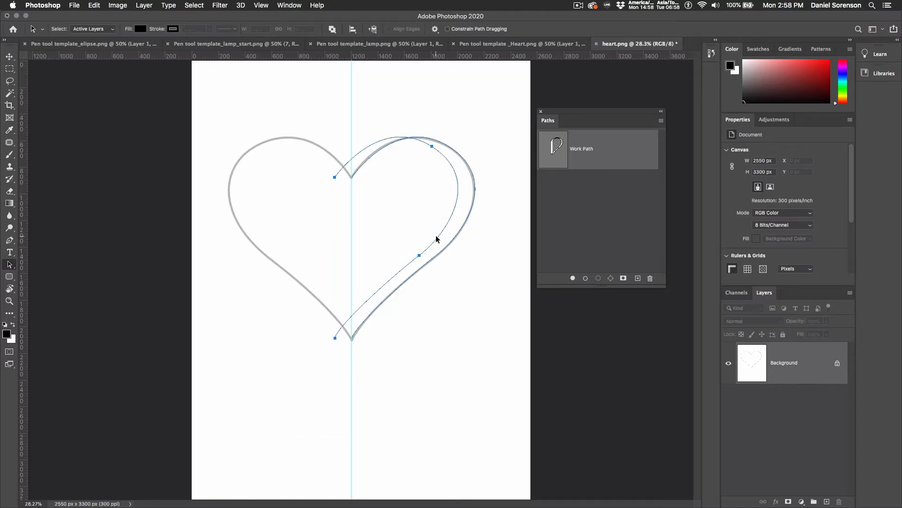
key("super+t")
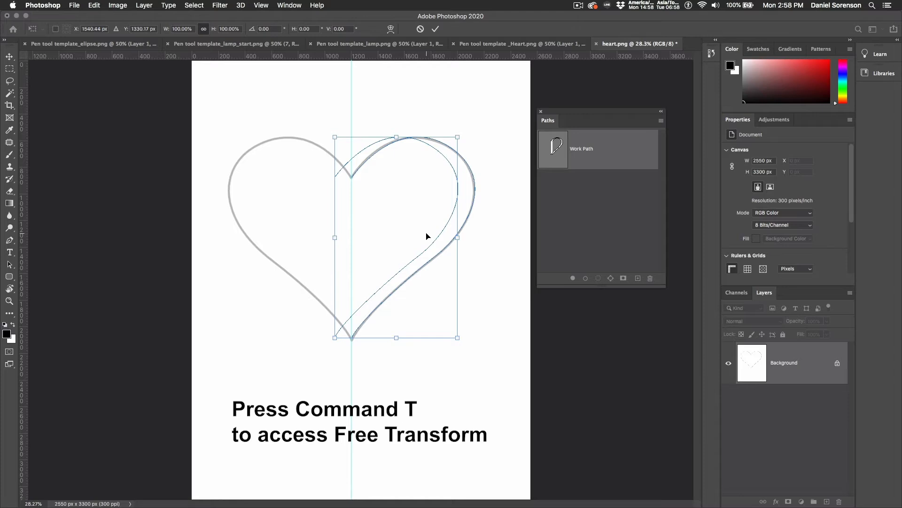
right_click(427, 236)
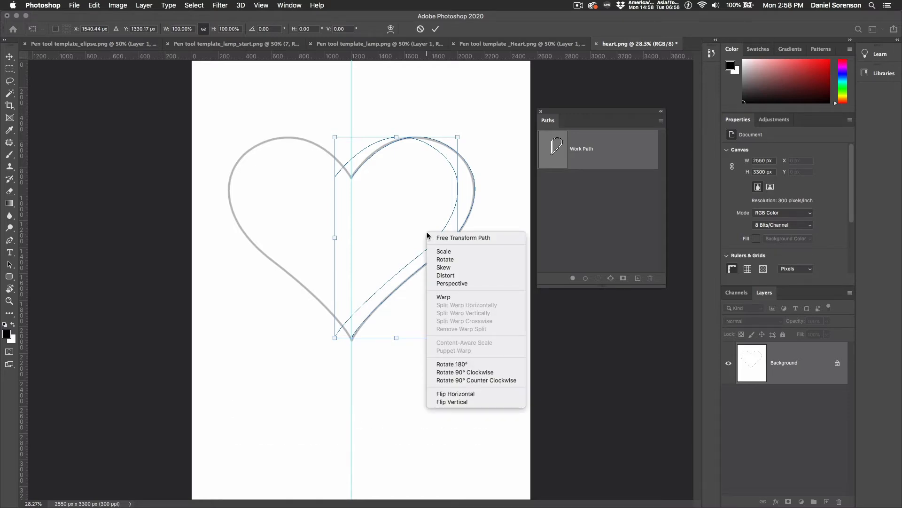
left_click(459, 394)
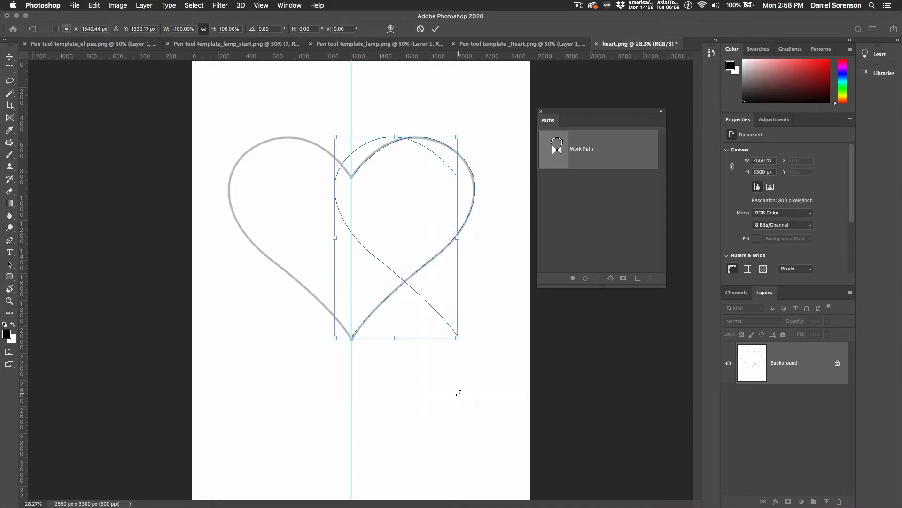
left_click_drag(447, 322, 306, 121)
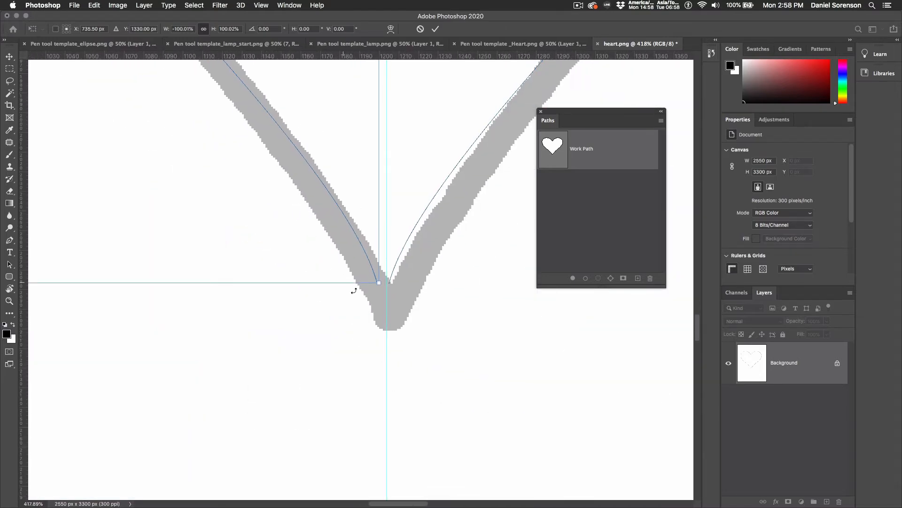
Step: Nudge the flipped path right until its bottom tip meets the vertical guide, and apply the transform
key("Right")
key("Right")
key("Right")
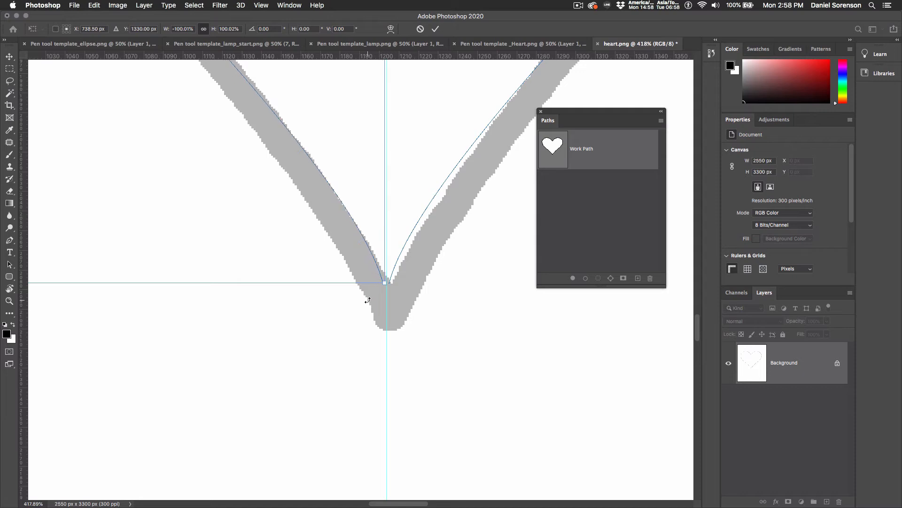
key("Right")
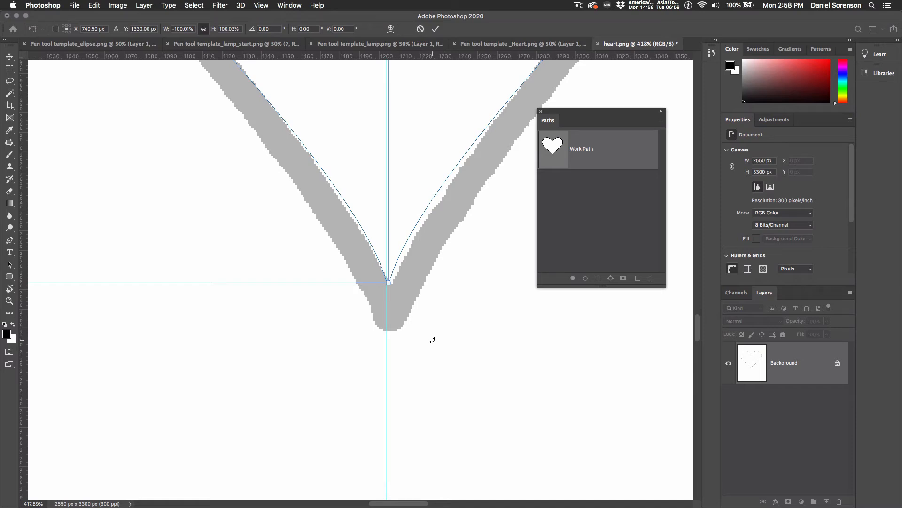
left_click(436, 28)
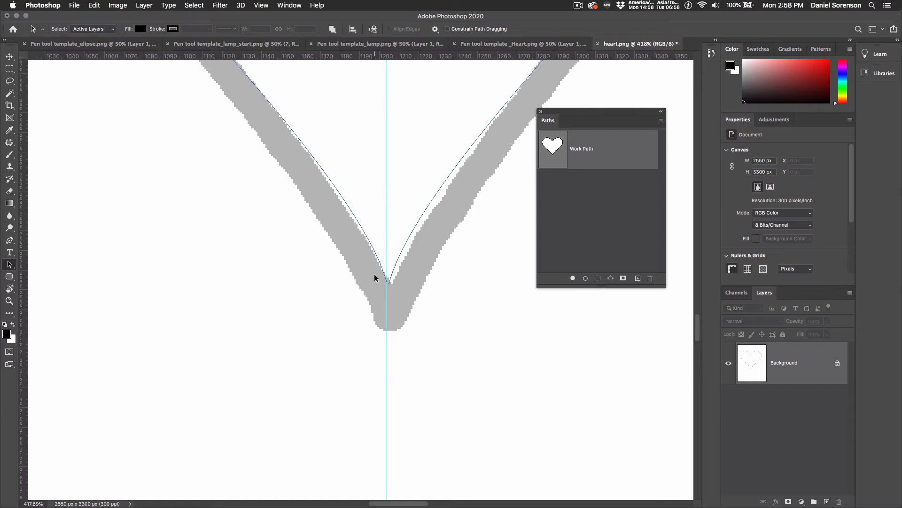
Step: Join the two half paths at the bottom tip and move the right end anchor onto the left one at the guide
left_click_drag(371, 274, 421, 316)
key("p")
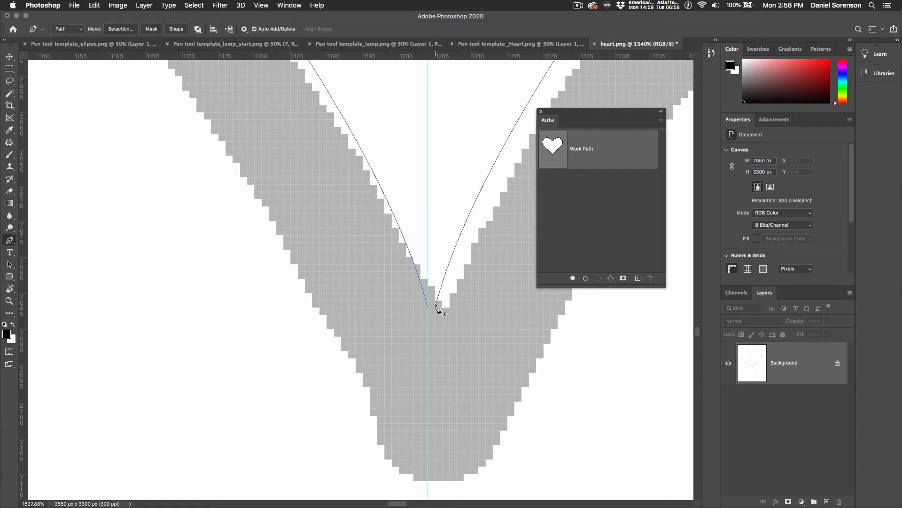
left_click(436, 308)
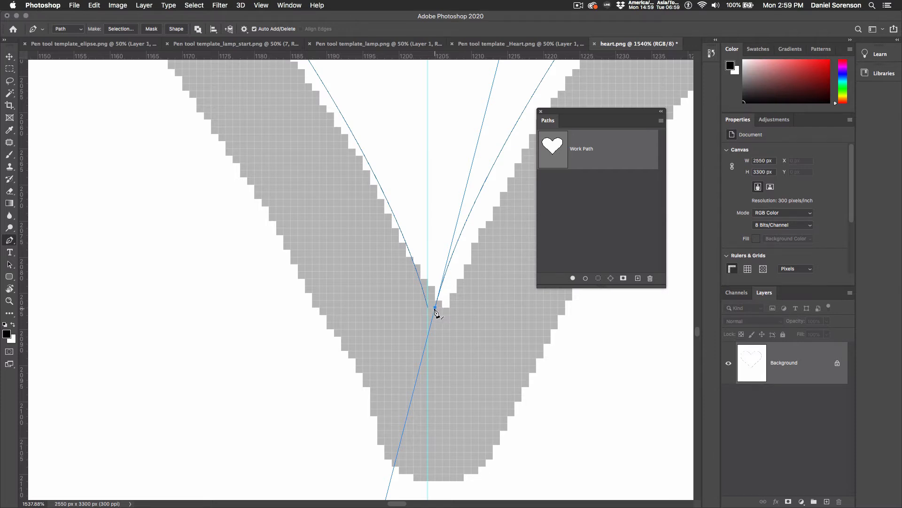
left_click(436, 308)
left_click(428, 307)
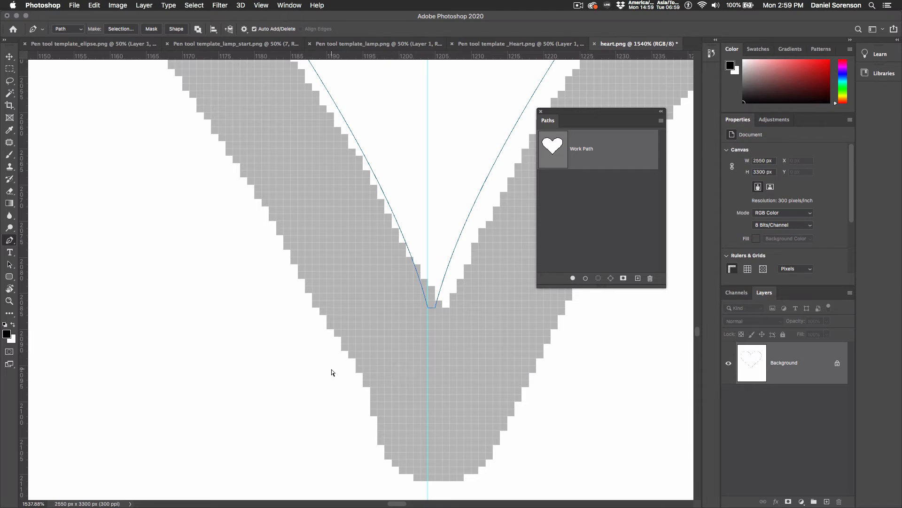
left_click(436, 307, "ctrl")
left_click_drag(434, 309, 431, 309)
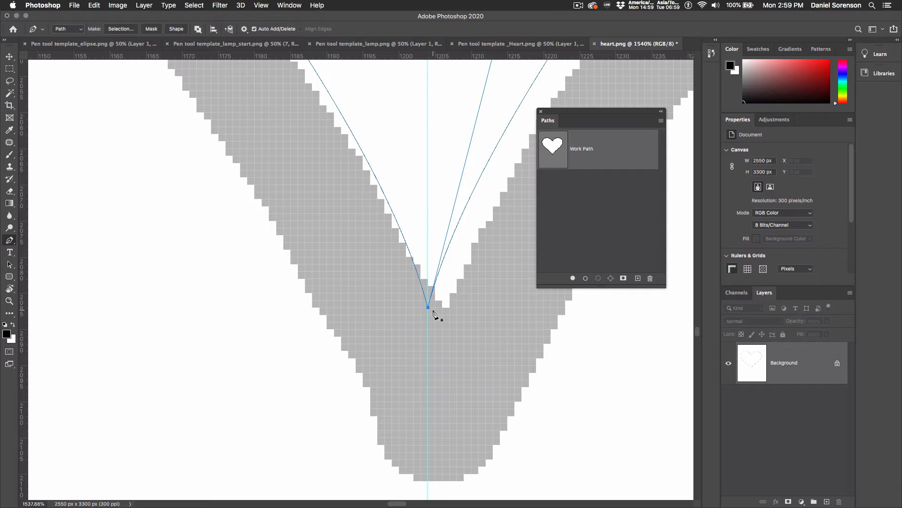
Step: Move the vertical guide to the centre of the template heart's upper notch
key("super+0")
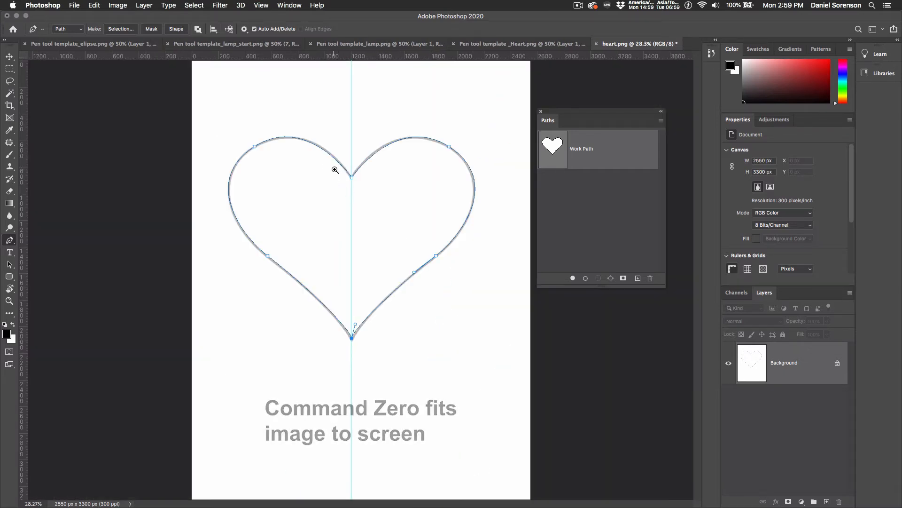
left_click_drag(338, 157, 429, 246)
left_click_drag(493, 302, 285, 195)
left_click_drag(332, 273, 363, 304)
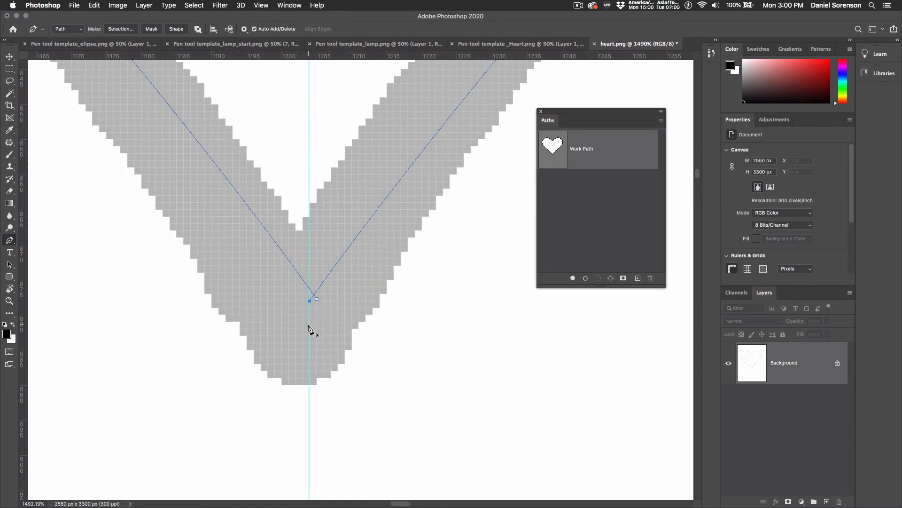
left_click_drag(309, 324, 297, 319)
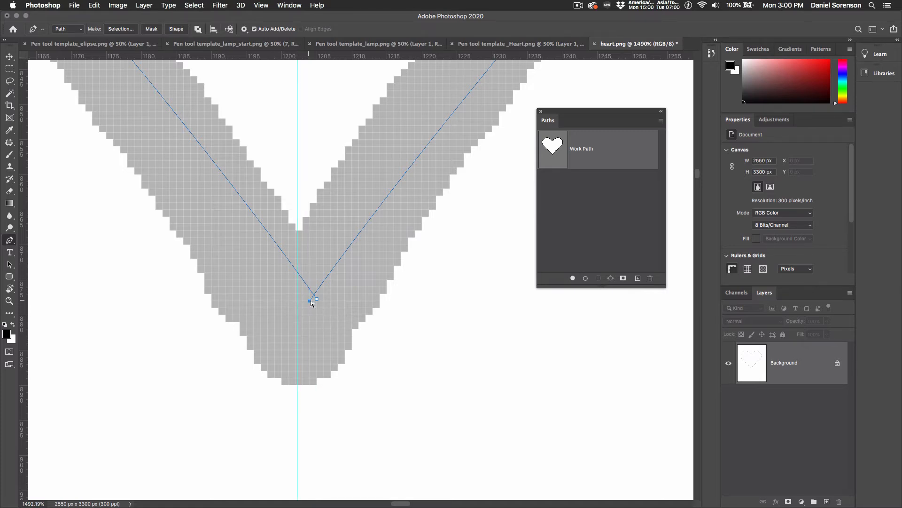
Step: Reposition the two end anchors at the heart's upper notch and join them to close the path
left_click_drag(311, 300, 320, 296)
key("Right")
left_click(324, 295)
key("super+z")
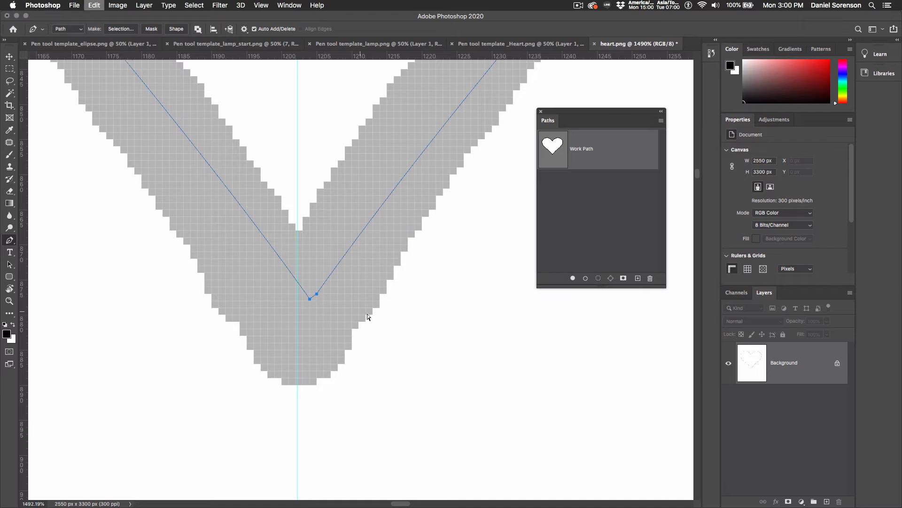
key("super+shift+z")
left_click_drag(324, 295, 317, 298)
key("super+0")
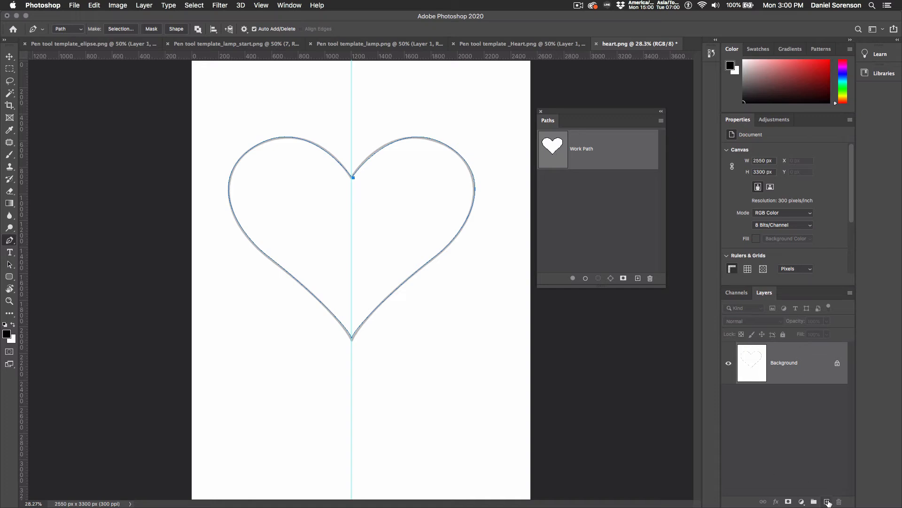
Step: Fill the heart path with black on a new layer, and hide the guide and the Background layer
left_click(827, 502)
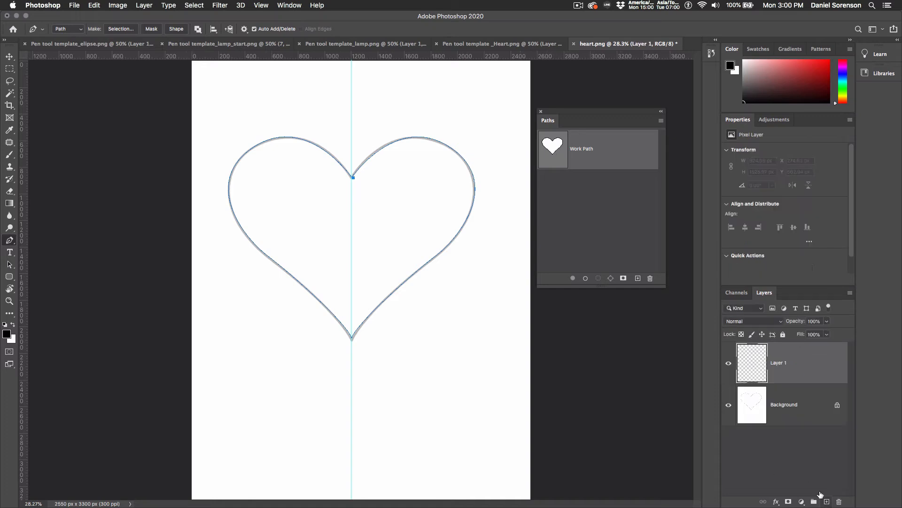
left_click(573, 278)
key("a")
key("super+semicolon")
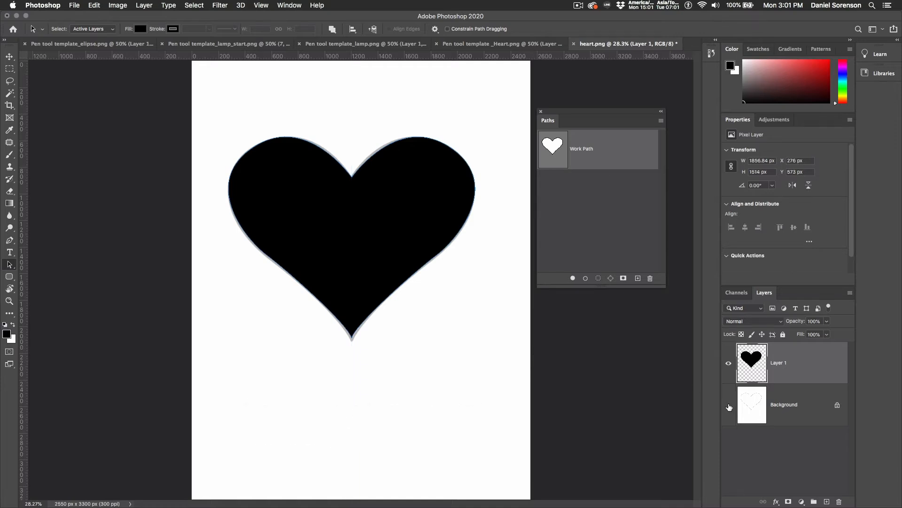
left_click(729, 404)
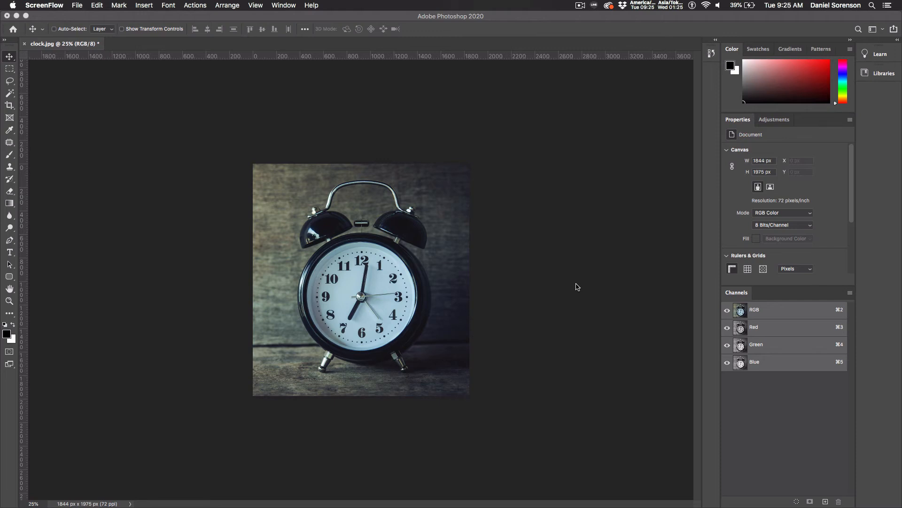
Step: Add a Levels adjustment layer to the clock photo with midtones at 1.57 and the white input level at 209
left_click(493, 155)
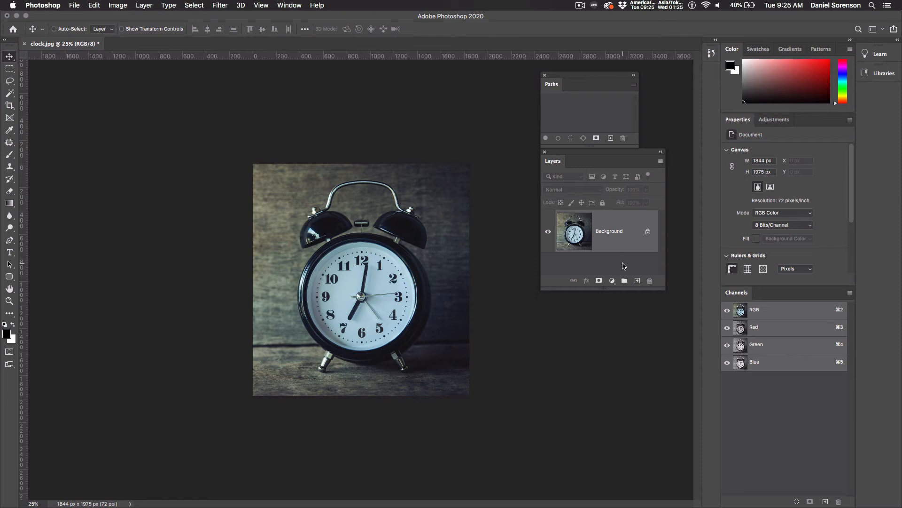
left_click(612, 280)
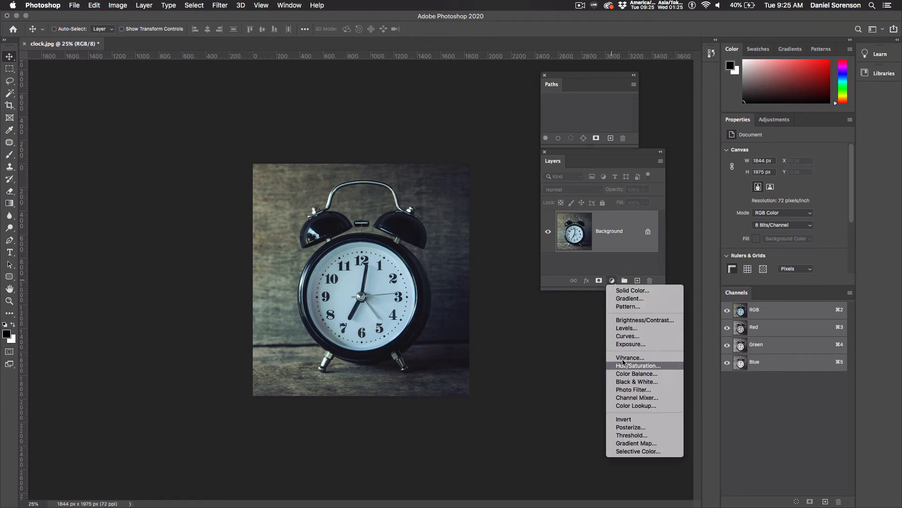
left_click(628, 329)
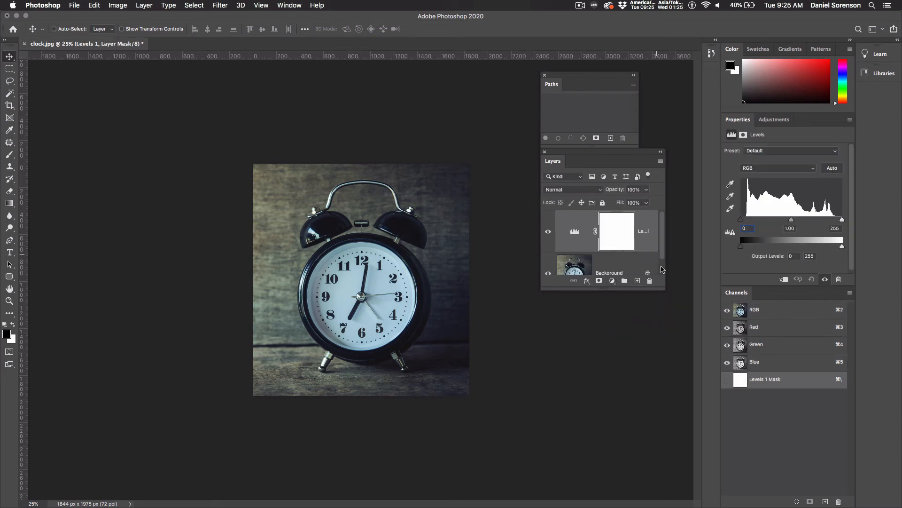
left_click_drag(843, 222, 770, 223)
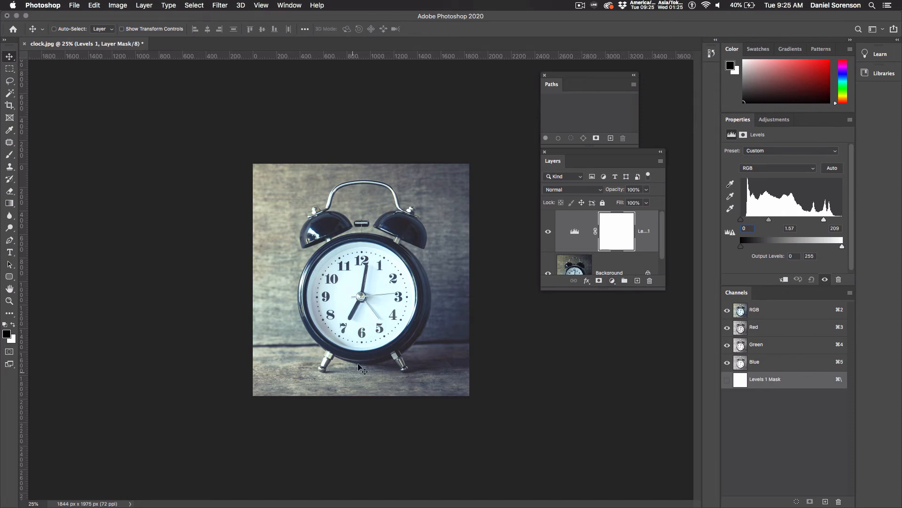
Step: Start a Pen tool path around the ball of the clock's right foot, tracing its outer and lower curve
left_click_drag(371, 351, 475, 408)
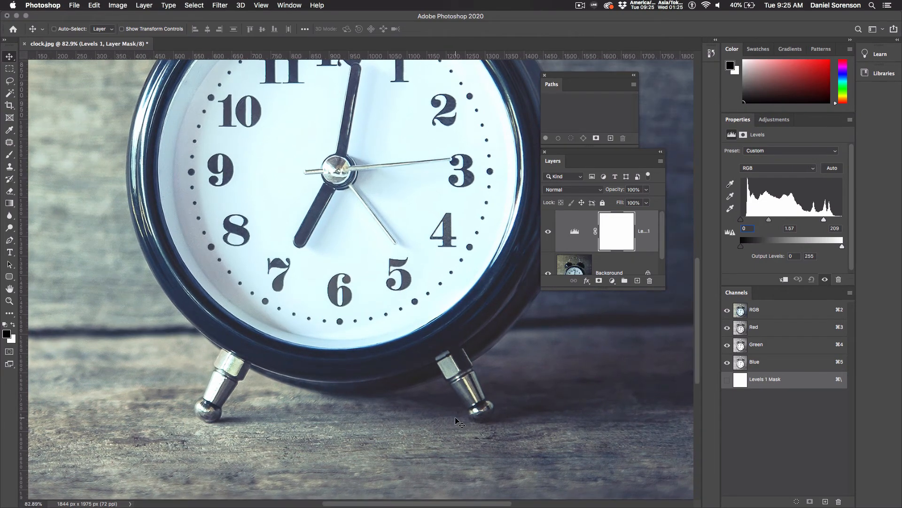
key("p")
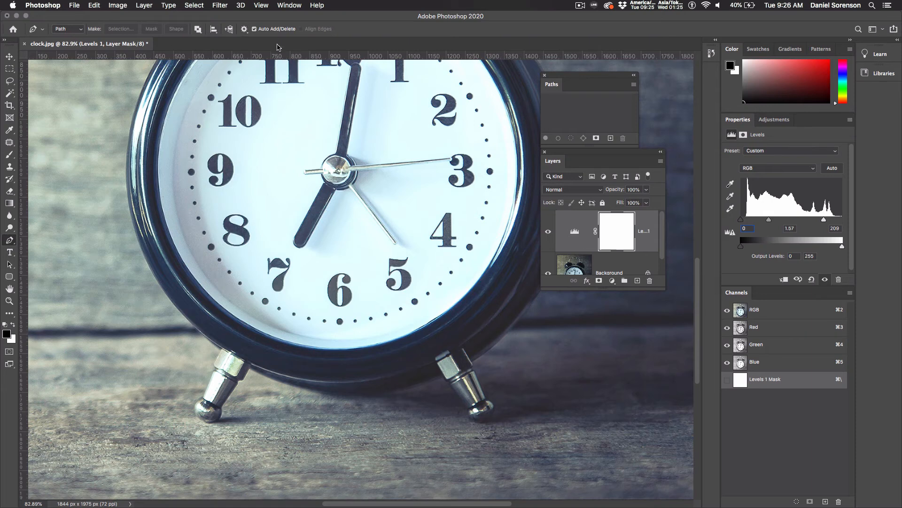
left_click(487, 400)
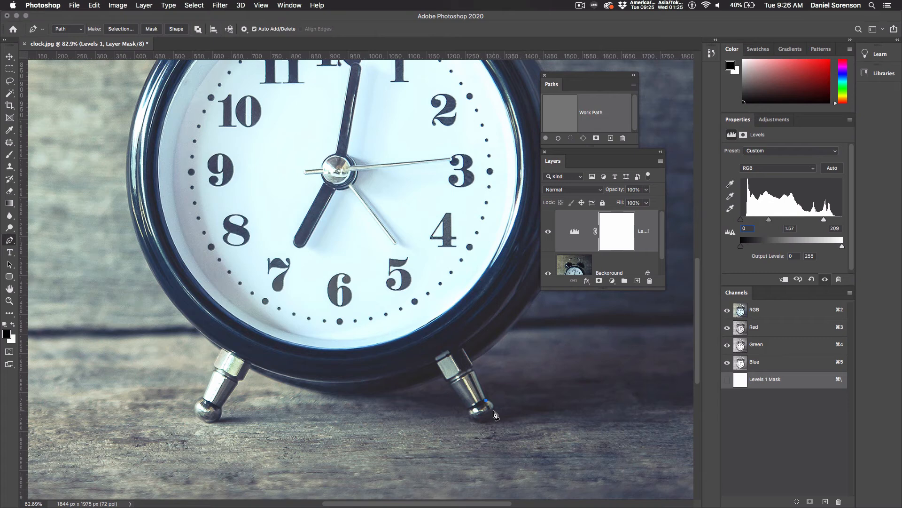
left_click_drag(493, 413, 471, 413)
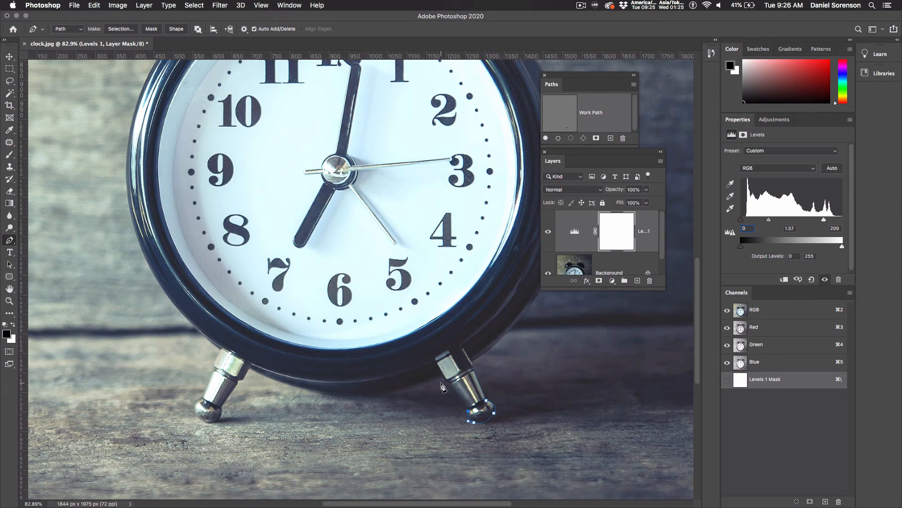
scroll(441, 378, "up", 3)
scroll(458, 386, "up", 1)
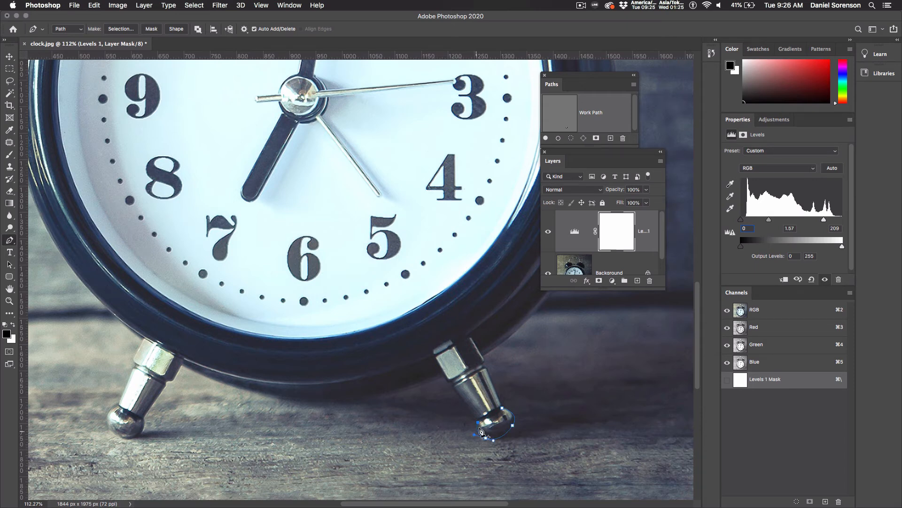
left_click(474, 434)
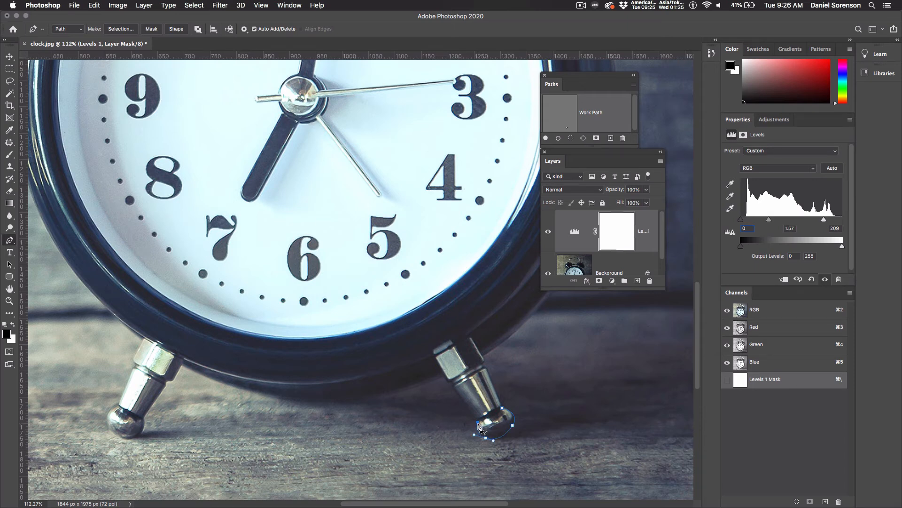
Step: Continue the path up the right leg and along the underside of the clock body to the left leg, ending in a corner
left_click(452, 381)
left_click(444, 377)
left_click_drag(321, 402, 261, 402)
left_click_drag(444, 377, 443, 377)
left_click_drag(183, 367, 168, 357)
left_click(182, 367, "alt")
Step: Trace the clock's left leg down, around its ball foot and back up its outer side
left_click(173, 380)
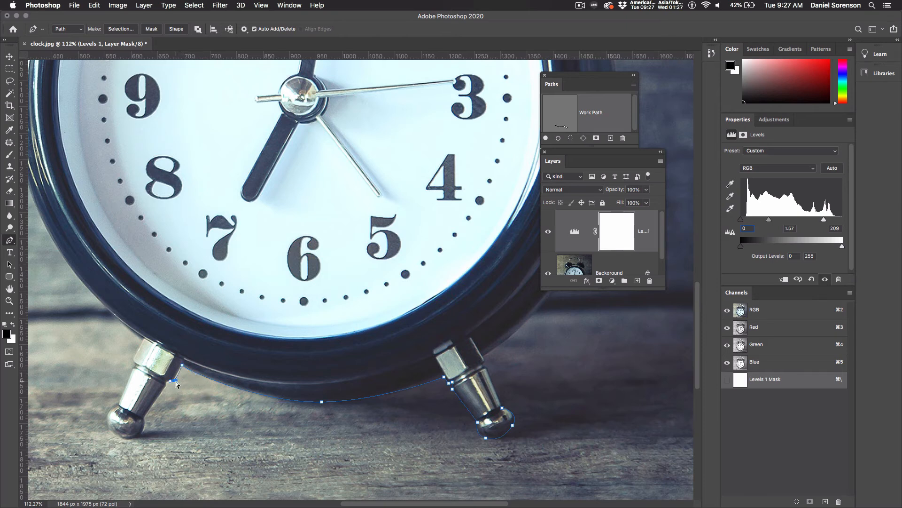
left_click_drag(176, 380, 173, 380)
left_click(144, 418)
left_click_drag(135, 438, 123, 440)
left_click(109, 431)
left_click_drag(107, 412, 119, 407)
left_click(133, 368)
Step: Trace the clock body's left edge up to the left bell's post, adjusting the curve handles to fit the rim
scroll(135, 370, "left", 5)
scroll(136, 370, "up", 1)
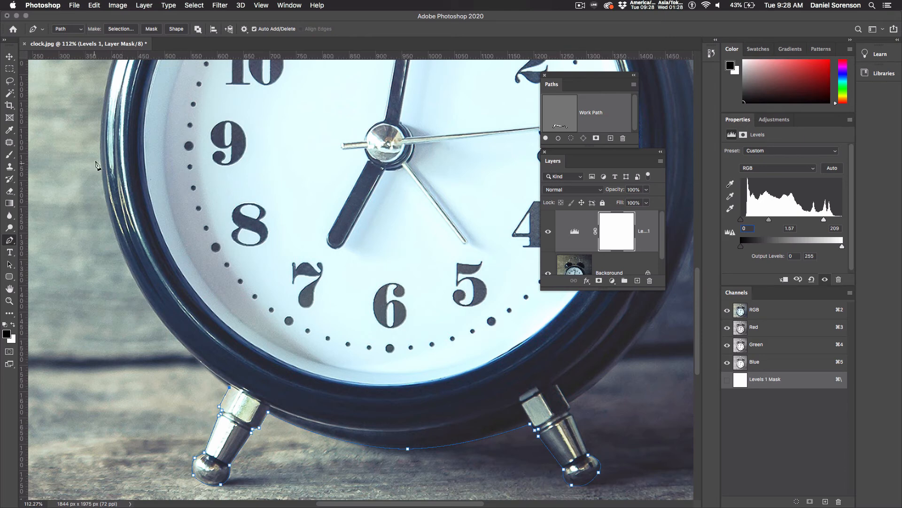
left_click_drag(102, 178, 96, 125)
left_click_drag(108, 227, 113, 306)
left_click_drag(224, 217, 239, 467)
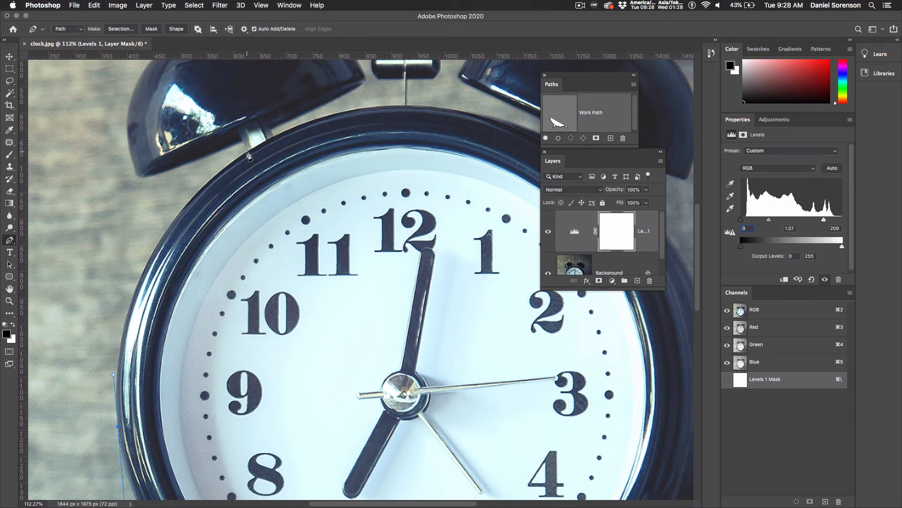
left_click_drag(247, 151, 301, 131)
left_click_drag(192, 172, 120, 234)
left_click_drag(117, 378, 111, 366)
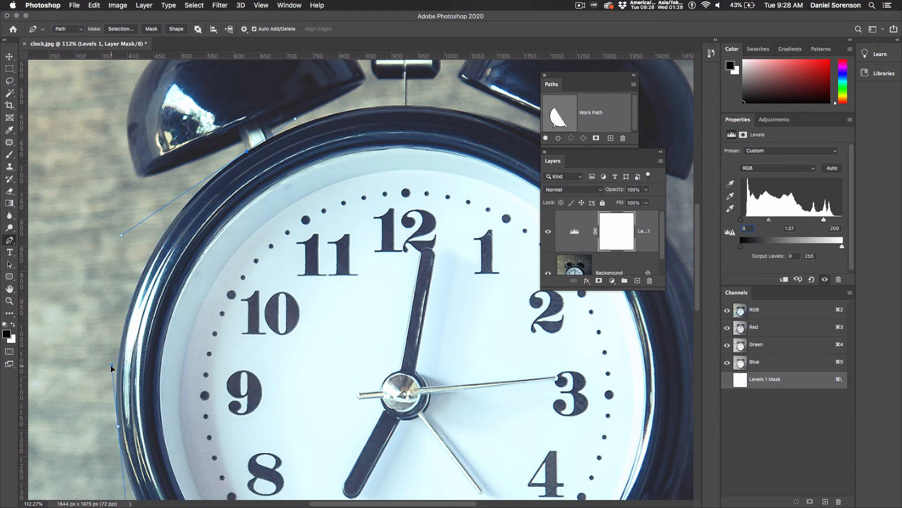
scroll(111, 367, "down", 10)
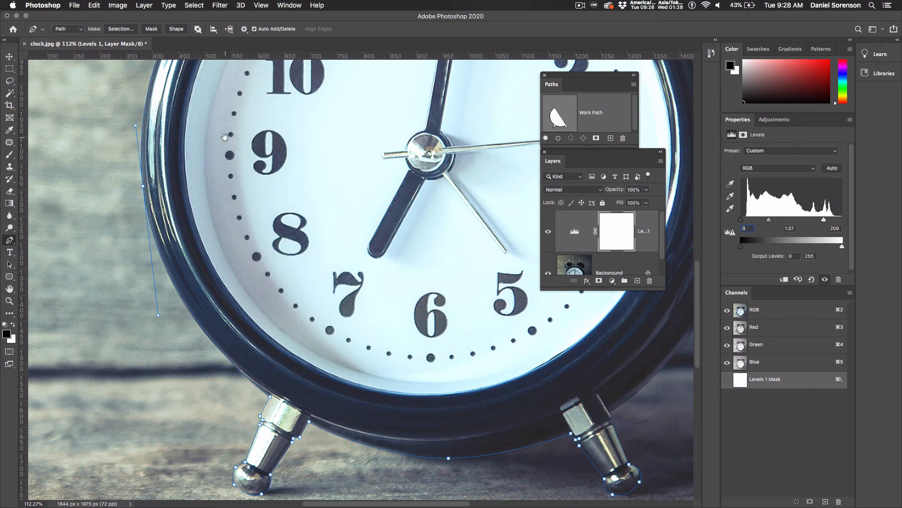
left_click_drag(225, 137, 213, 296)
left_click_drag(253, 186, 274, 250)
left_click_drag(274, 219, 283, 324)
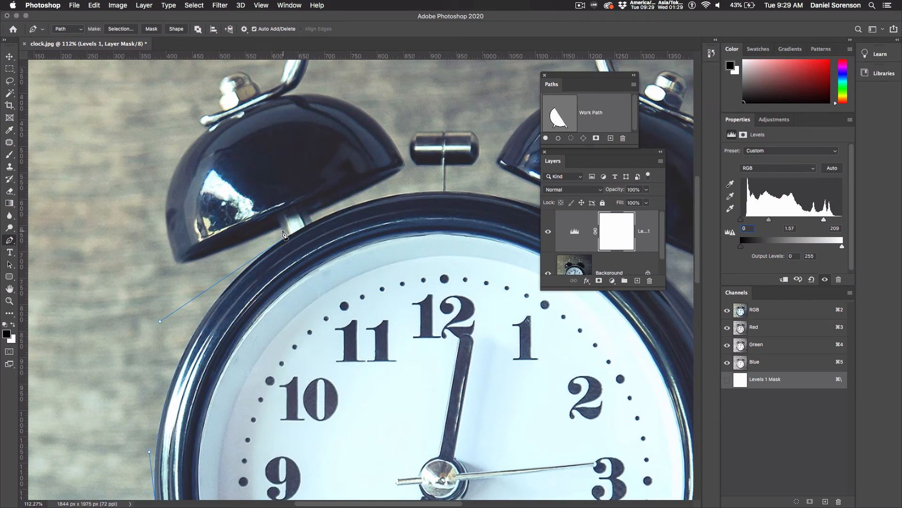
Step: Trace the left bell's post, its lower edge and its outer curve up to the handle bracket
left_click(285, 237)
left_click_drag(159, 268, 154, 268)
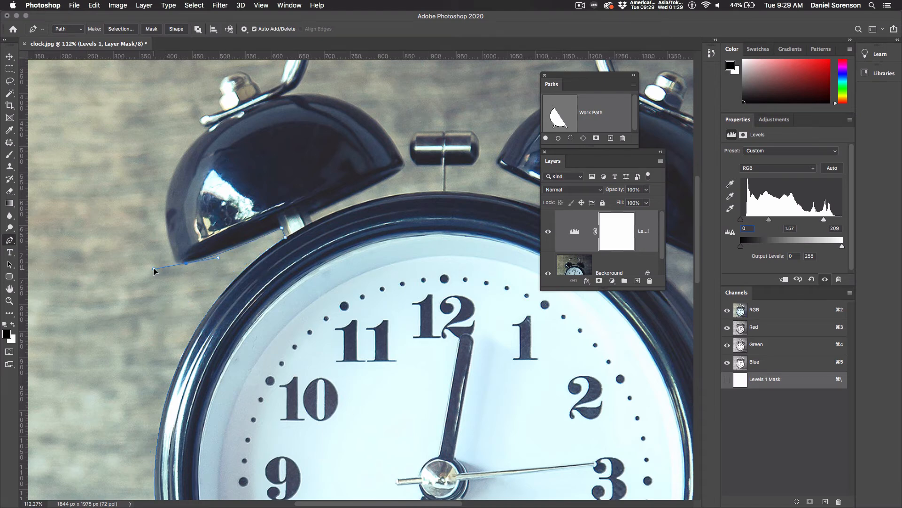
left_click(186, 264)
left_click(174, 258)
left_click_drag(169, 188, 182, 152)
left_click(216, 125)
left_click_drag(183, 154, 183, 144)
left_click(206, 127)
Step: Trace the end of the left handle bracket and around the nut on top of the bell, undoing a misplaced anchor
left_click_drag(201, 120, 201, 119)
left_click_drag(205, 115, 208, 114)
left_click(212, 114)
left_click(219, 101)
left_click(221, 92)
scroll(228, 97, "up", 5)
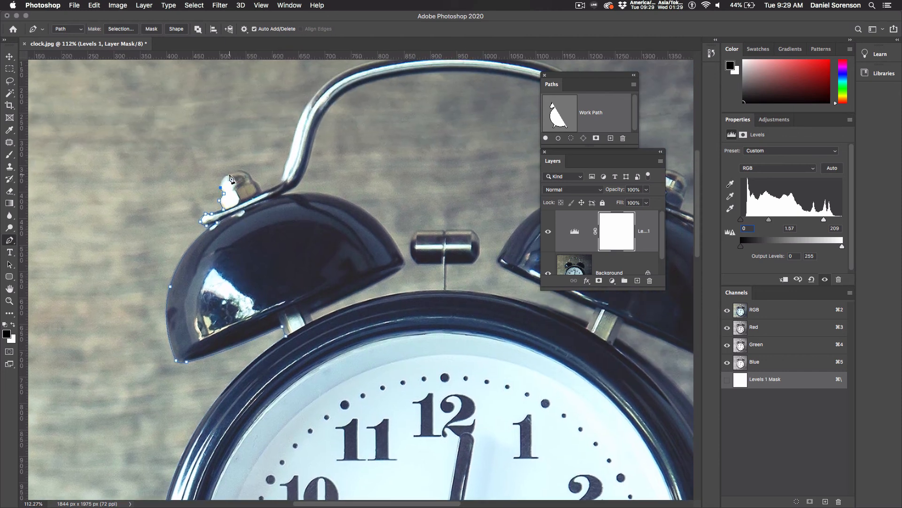
left_click(229, 173)
left_click(239, 169)
key("super+z")
left_click(262, 192)
Step: Trace the outer edge of the carrying handle from the left bracket over the top and down to the right bracket
left_click(281, 182)
left_click_drag(304, 109, 313, 96)
left_click_drag(356, 140, 280, 213)
left_click_drag(311, 132, 374, 122)
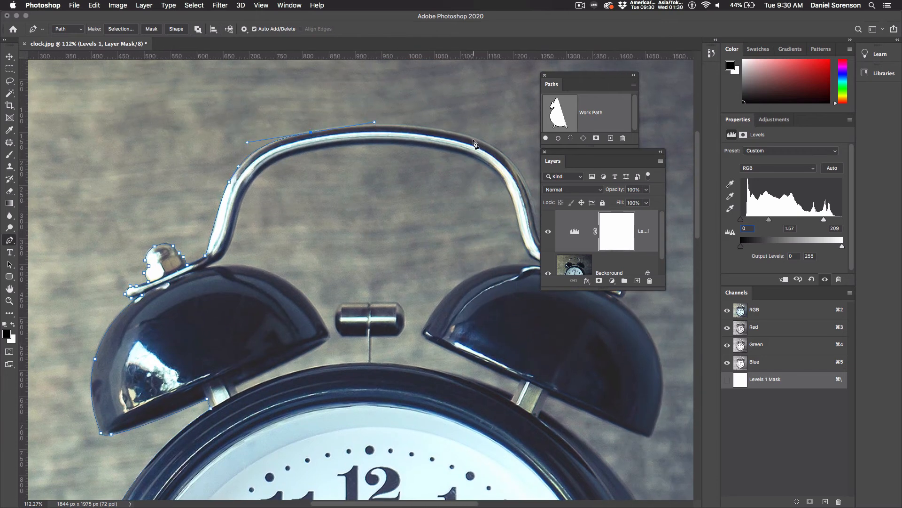
left_click_drag(478, 139, 534, 155)
left_click_drag(311, 134, 314, 132)
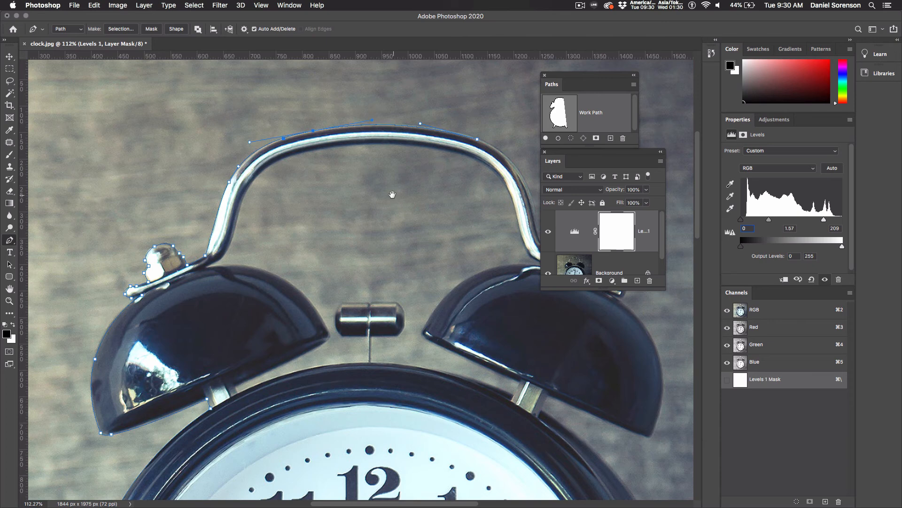
left_click_drag(391, 193, 139, 177)
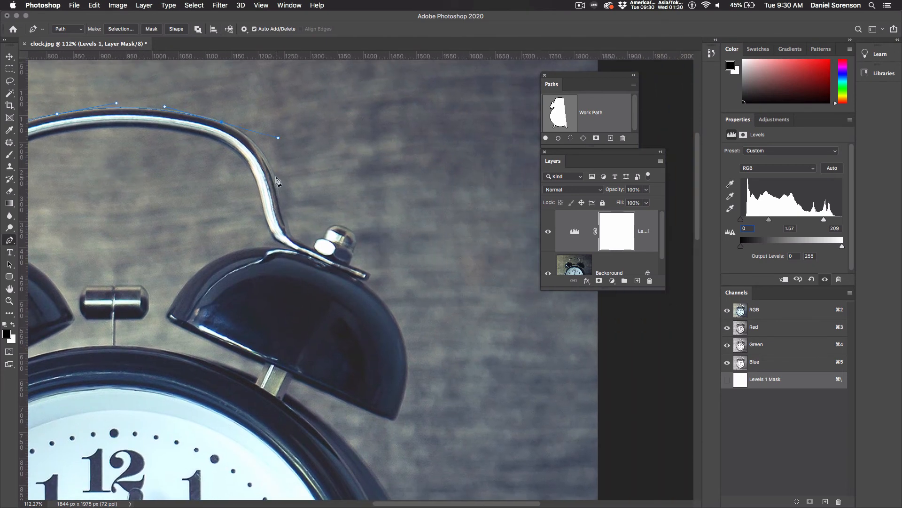
left_click_drag(284, 210, 288, 222)
left_click_drag(296, 241, 303, 245)
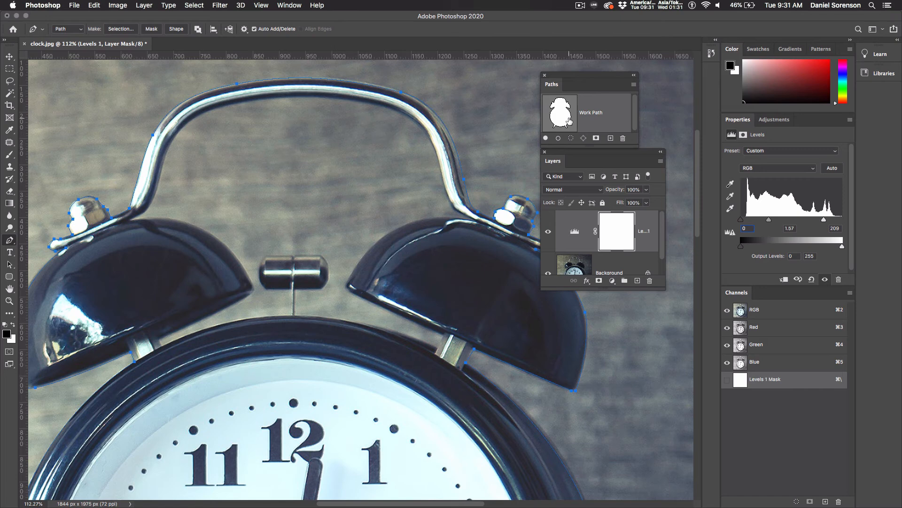
Step: Begin an inner path along the inside edge of the carrying handle, from its left base to its right base
left_click(130, 220)
left_click_drag(148, 212, 153, 202)
left_click_drag(179, 131, 194, 115)
left_click_drag(297, 96, 379, 96)
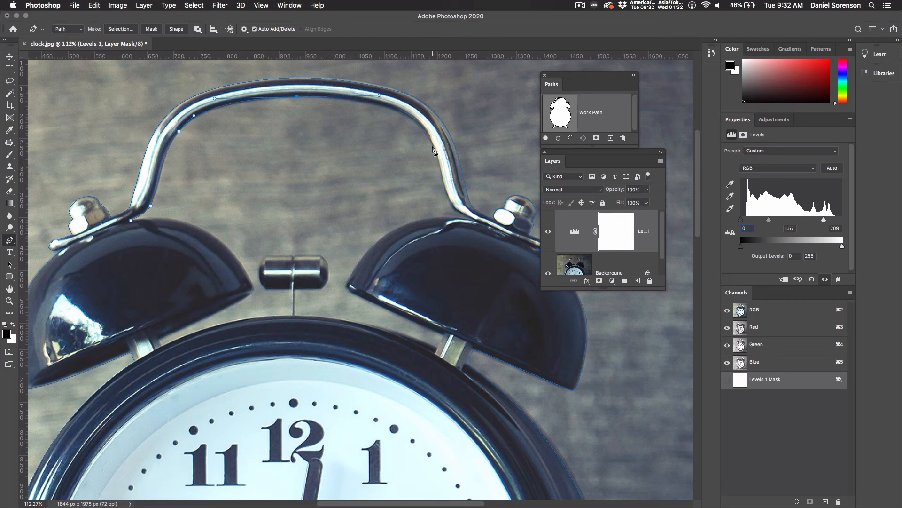
left_click_drag(434, 145, 448, 175)
left_click_drag(446, 177, 441, 166)
left_click_drag(453, 208, 402, 225)
Step: Continue the inner path along the right bell's upper curve, around its inner tip and down to its post
left_click_drag(343, 290, 327, 306)
left_click(357, 267, "alt")
left_click_drag(402, 225, 405, 223)
left_click(346, 287)
left_click(446, 336)
left_click(436, 349)
Step: Trace the top rim of the clock body toward the hammer stem, undoing the misplaced stem anchor and resuming from the rim anchor
left_click(341, 321)
left_click(297, 314)
left_click(296, 289)
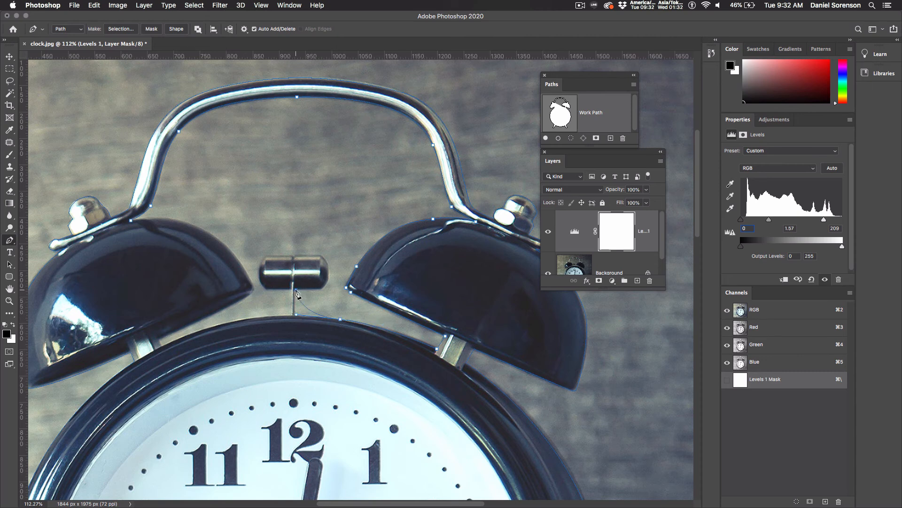
key("super+z")
left_click(340, 320)
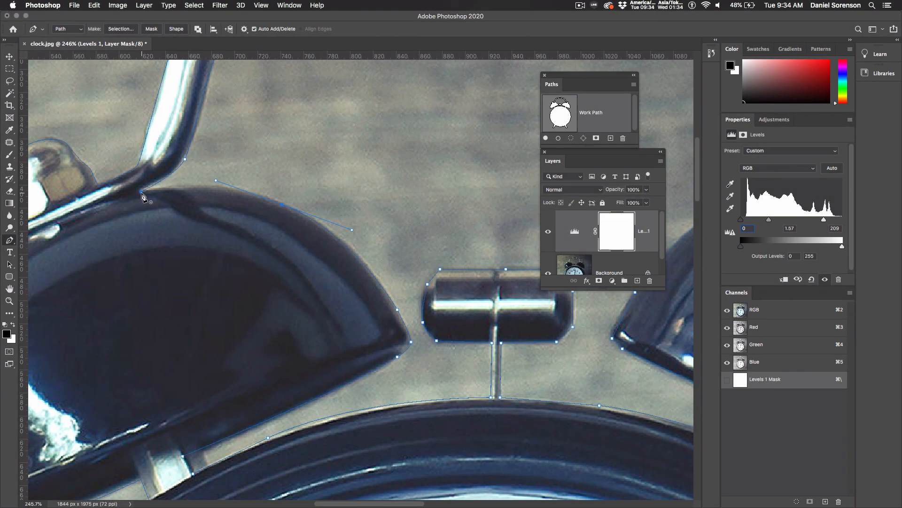
Step: Close the inner path where the left bell meets the handle, and load the work path as a selection
left_click_drag(142, 193, 98, 201)
left_click(561, 118, "super")
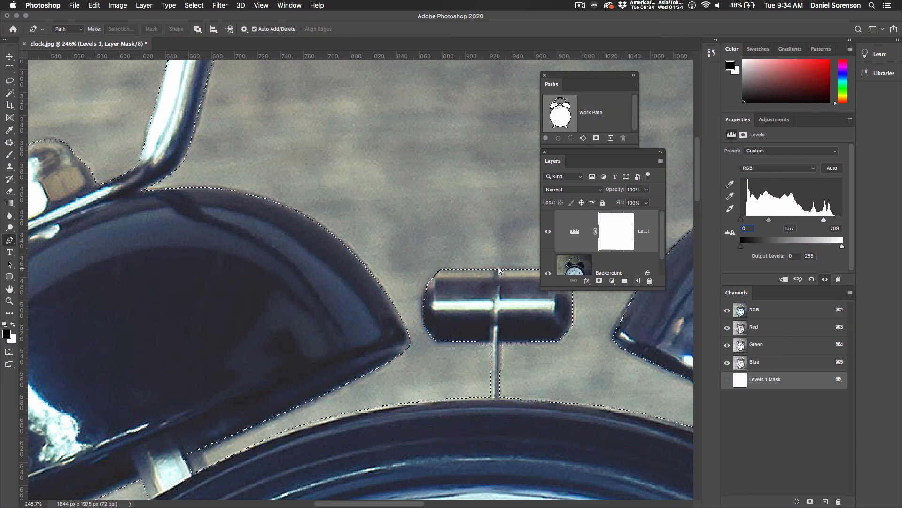
key("super+0")
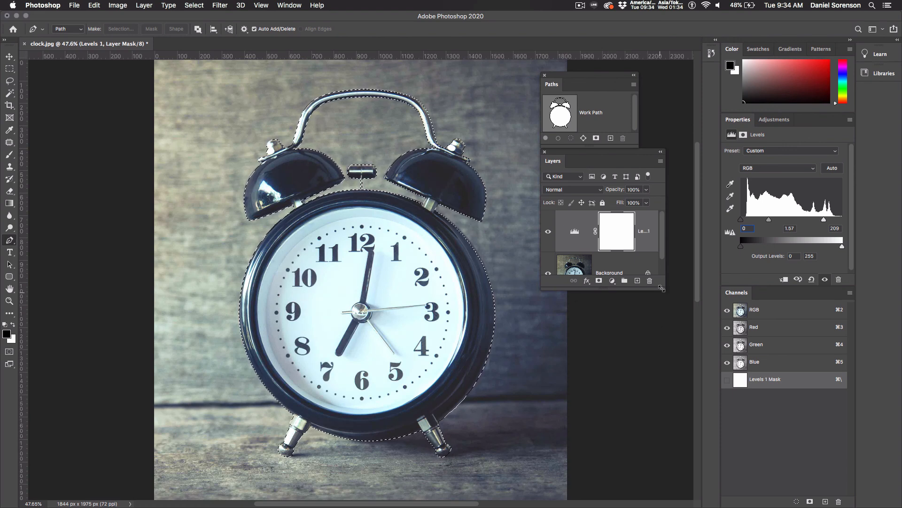
Step: Delete the Levels adjustment layer and save the work path as Path 1
left_click_drag(575, 235, 650, 281)
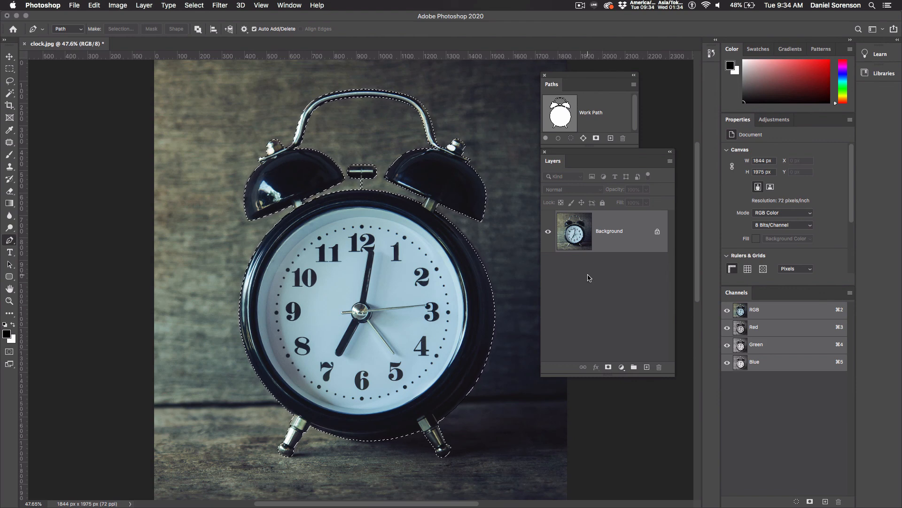
double_click(600, 115)
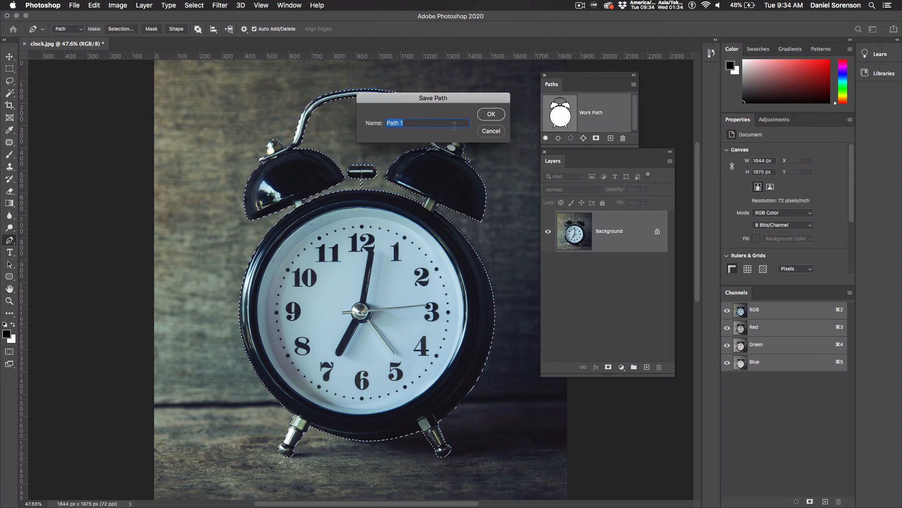
left_click(491, 114)
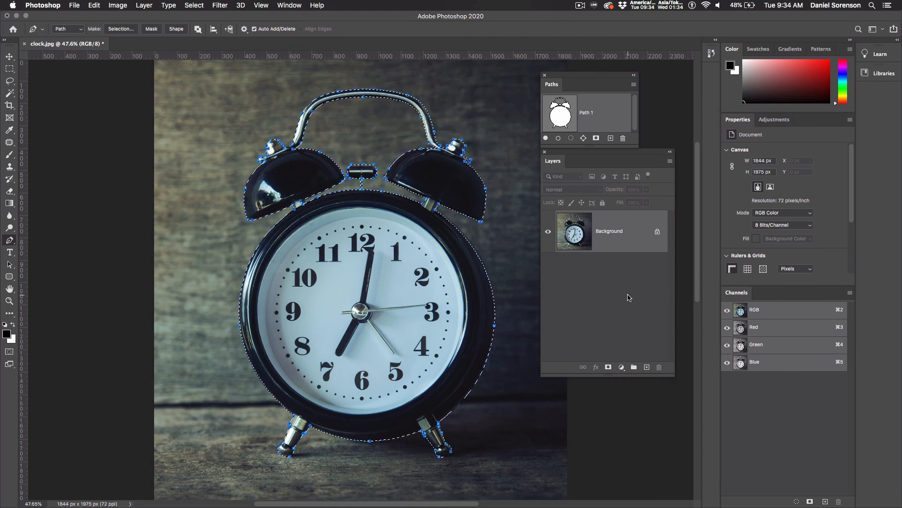
Step: Convert the Background into a regular layer named clock
double_click(618, 234)
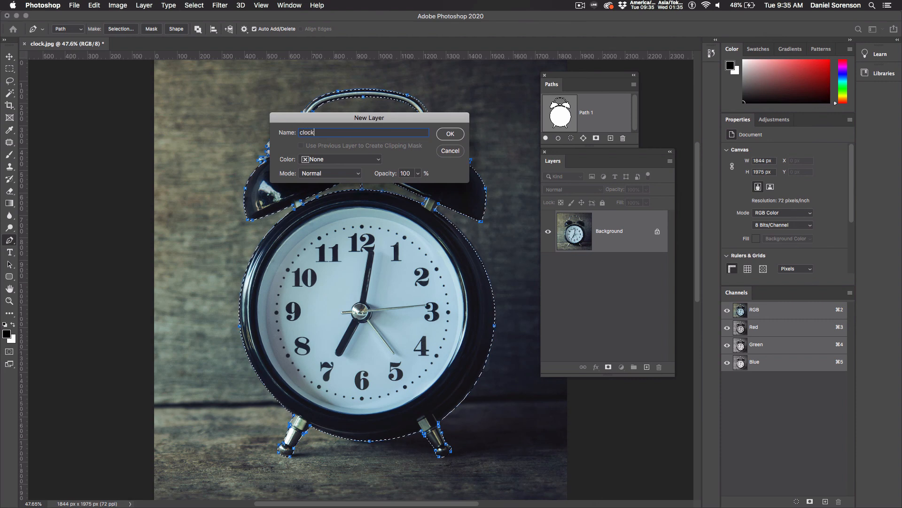
type("clock")
left_click(454, 137)
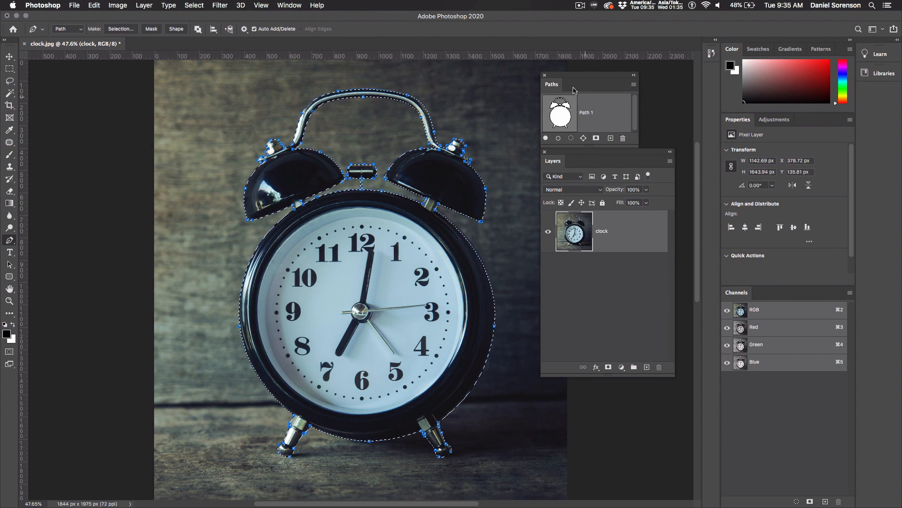
Step: Deselect Path 1 and add a layer mask to the clock layer from the active selection
left_click_drag(576, 78, 538, 72)
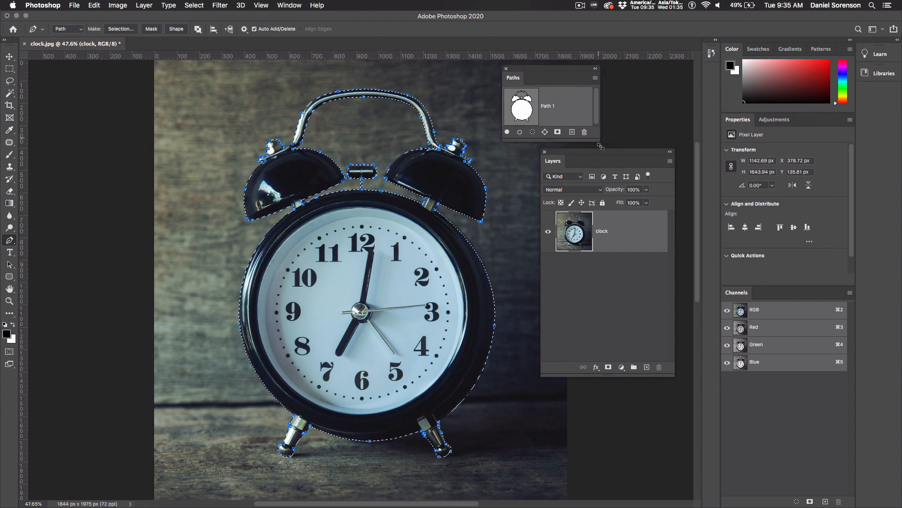
left_click_drag(578, 143, 576, 186)
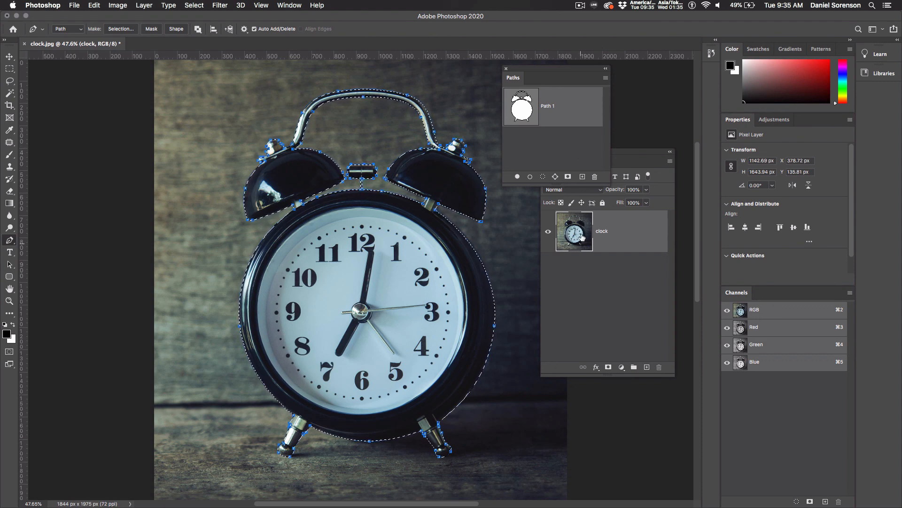
left_click(553, 151)
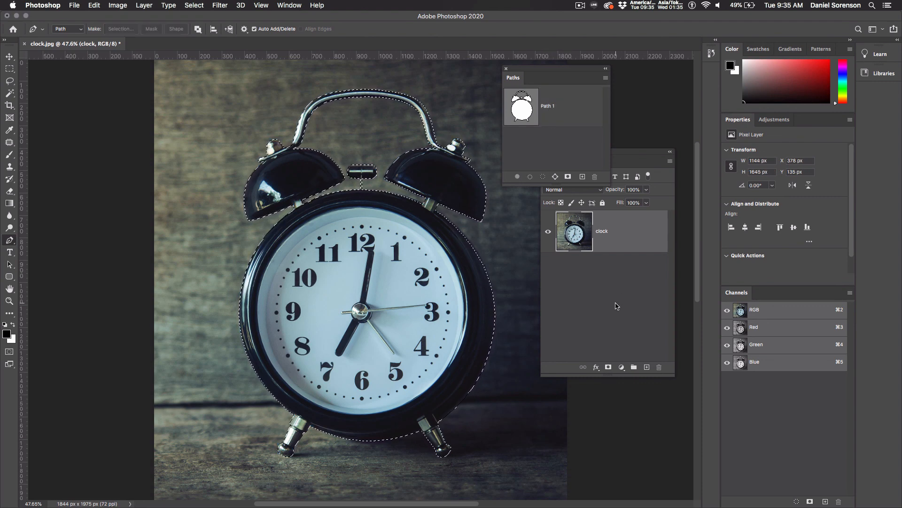
left_click(609, 367)
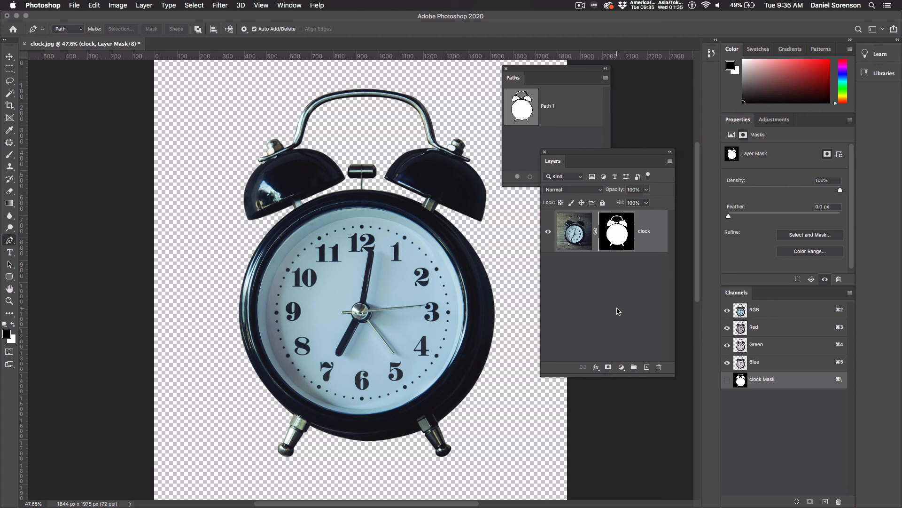
Step: Disable the clock layer's mask and enable it again to compare the cutout with the original photo
left_click(621, 236, "shift")
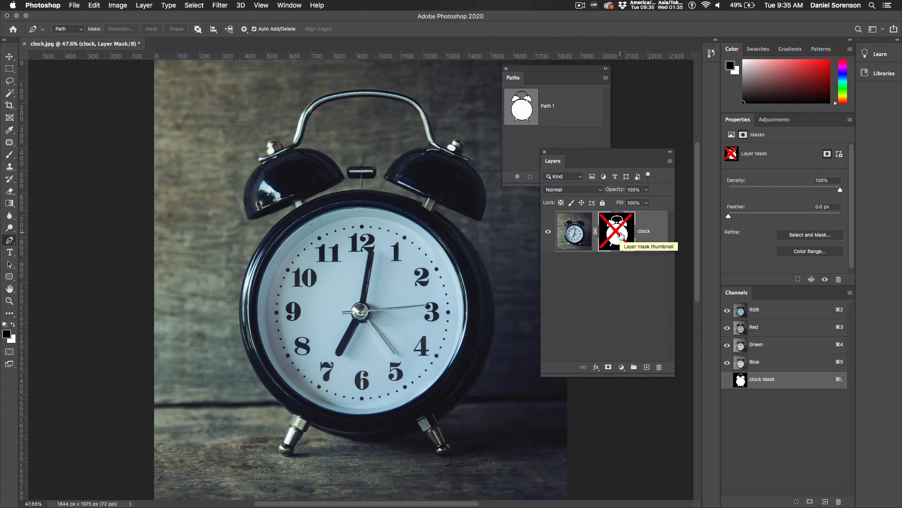
left_click(621, 235, "shift")
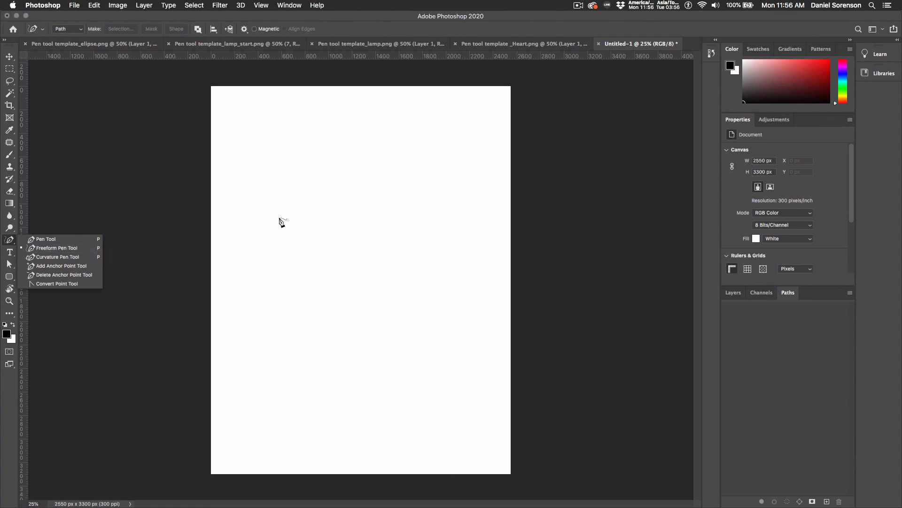
Step: Draw a closed, curved shape with a notch on its left side on the blank page using the Freeform Pen tool
mouse_move(280, 218)
left_mouse_down()
mouse_move(344, 188)
mouse_move(385, 212)
mouse_move(403, 276)
mouse_move(345, 307)
mouse_move(292, 279)
mouse_move(323, 256)
mouse_move(318, 230)
mouse_move(280, 220)
left_mouse_up()
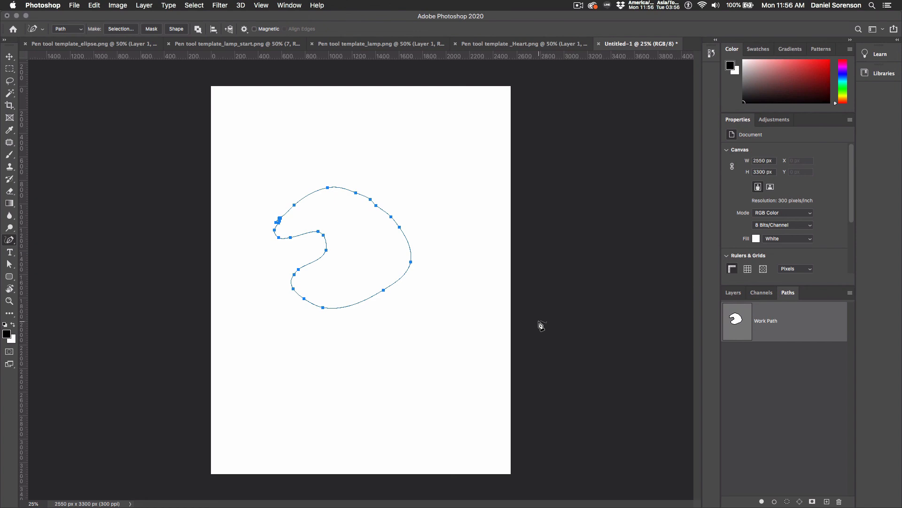
Step: Move the whole freeform path slightly to the right on the page with the Path Selection tool and deselect it
left_click_drag(9, 264, 81, 263)
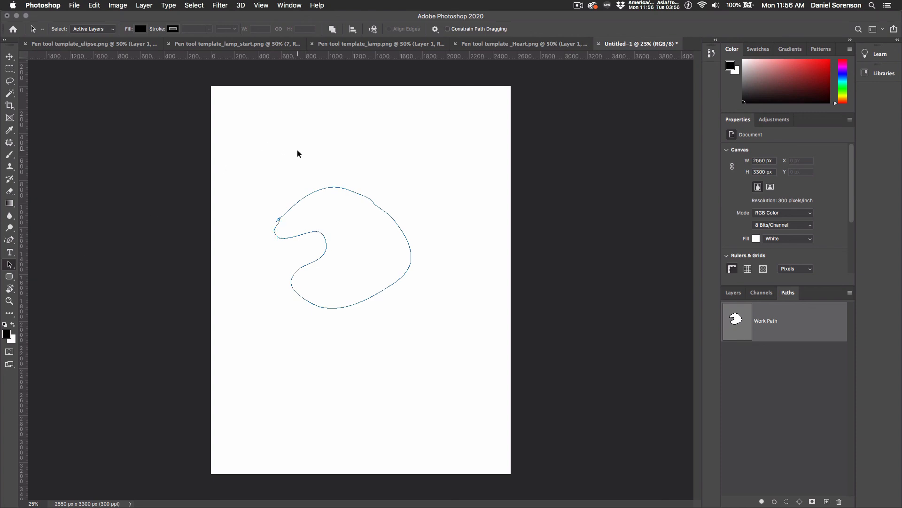
left_click_drag(361, 197, 381, 195)
left_click(382, 329)
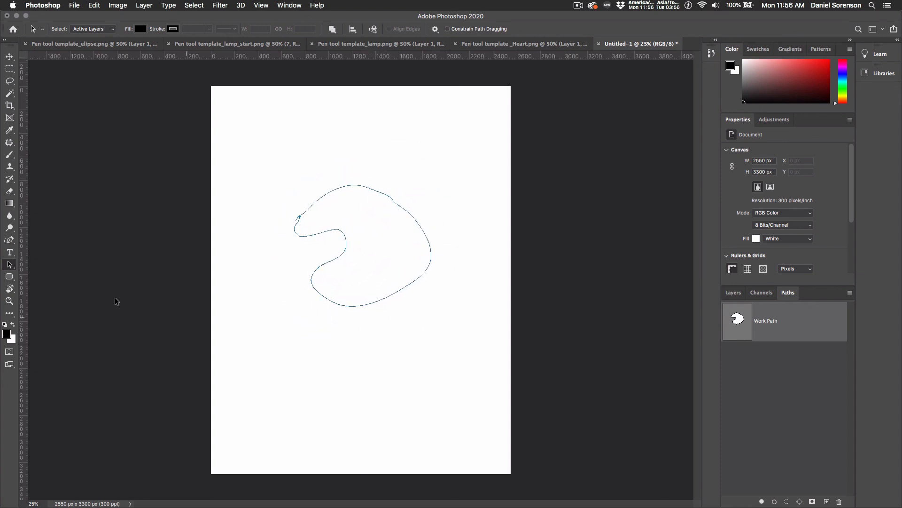
Step: Reshape the freeform path with the Direct Selection tool by pulling its top and right anchor points outward, and adjust the top peak
left_click(9, 266)
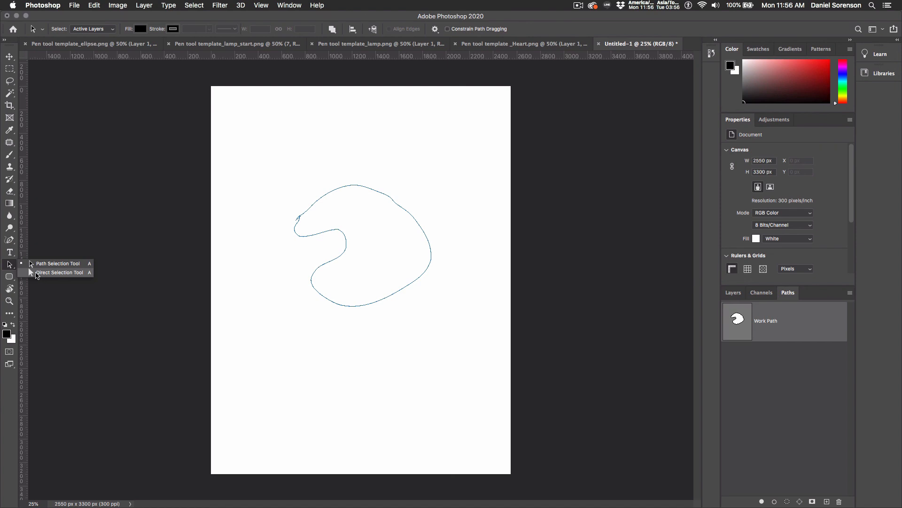
left_click(71, 275)
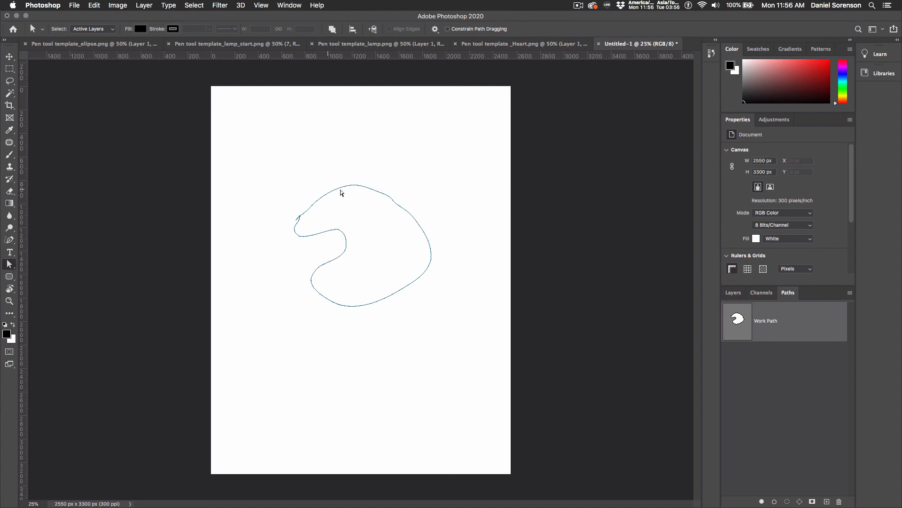
left_click(354, 187)
left_click_drag(420, 228, 473, 196)
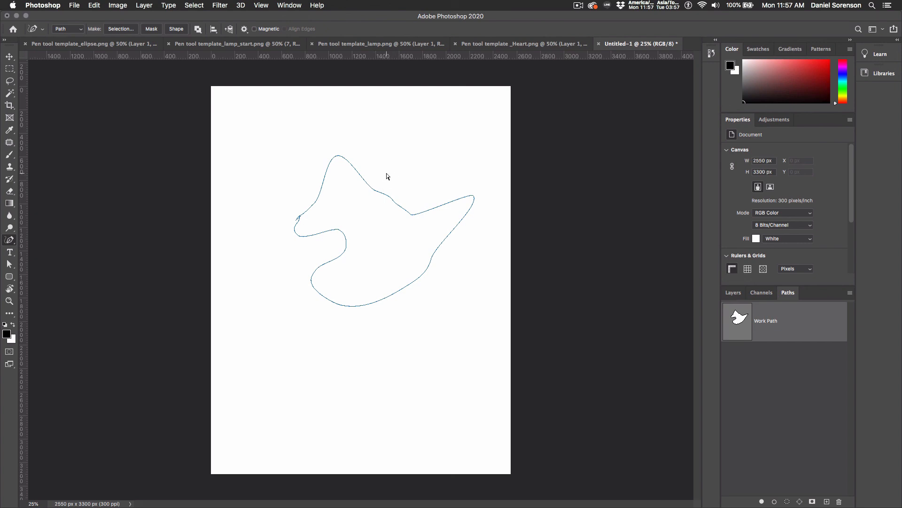
left_click(376, 190, "super")
left_click_drag(338, 156, 345, 179)
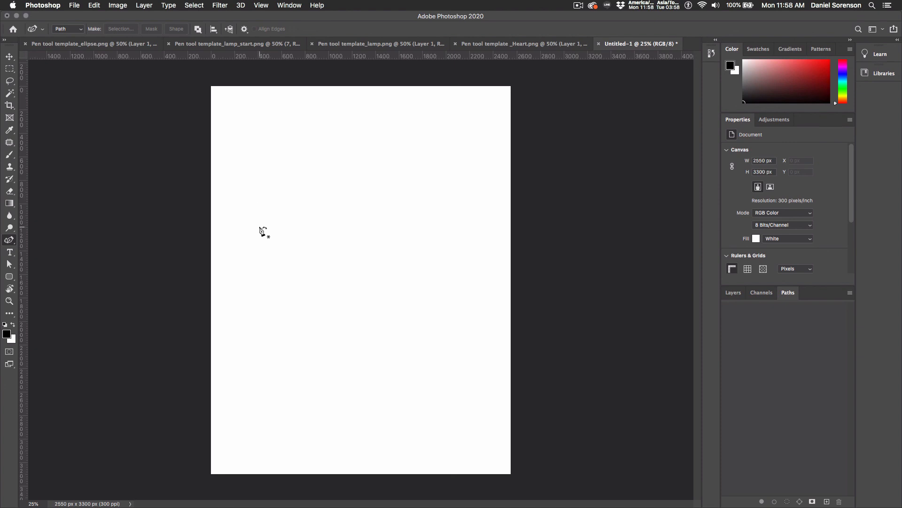
Step: Draw a closed, curved shape across the upper half of the blank page with the Curvature Pen tool, placing eight anchor points
left_click(260, 226)
left_click(288, 177)
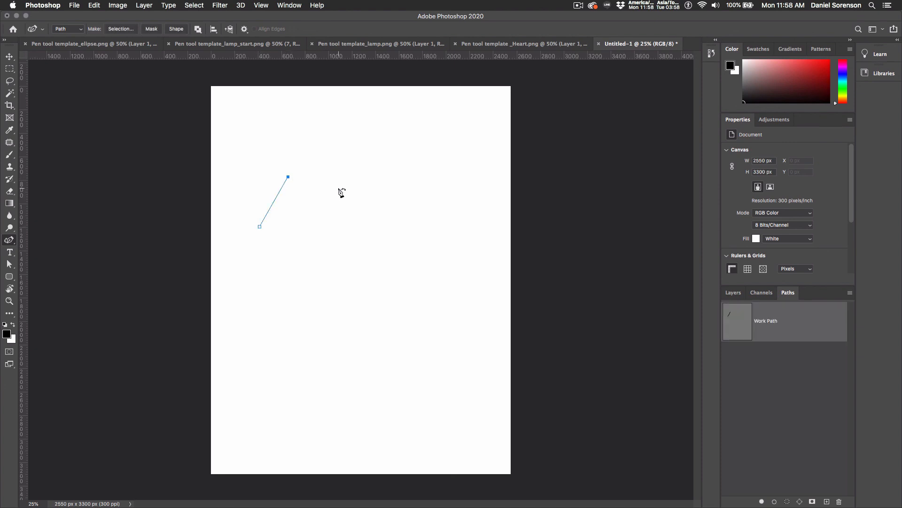
left_click(346, 214)
left_click_drag(401, 230, 404, 212)
left_click(478, 212)
left_click(359, 303)
left_click(334, 245)
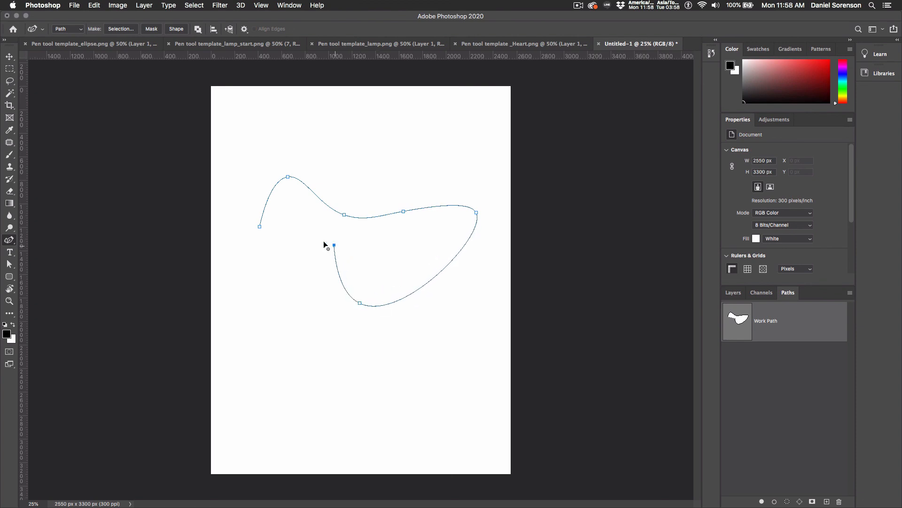
left_click(258, 237)
left_click(259, 226)
Step: Move the shape's starting anchor point up and to the left, and add an anchor point on its lower-right edge
left_click_drag(257, 224, 247, 209)
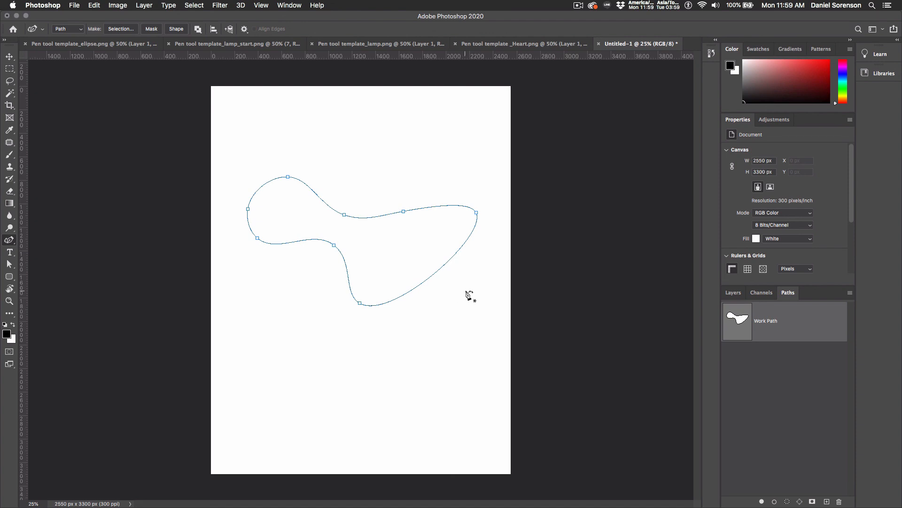
left_click(433, 275)
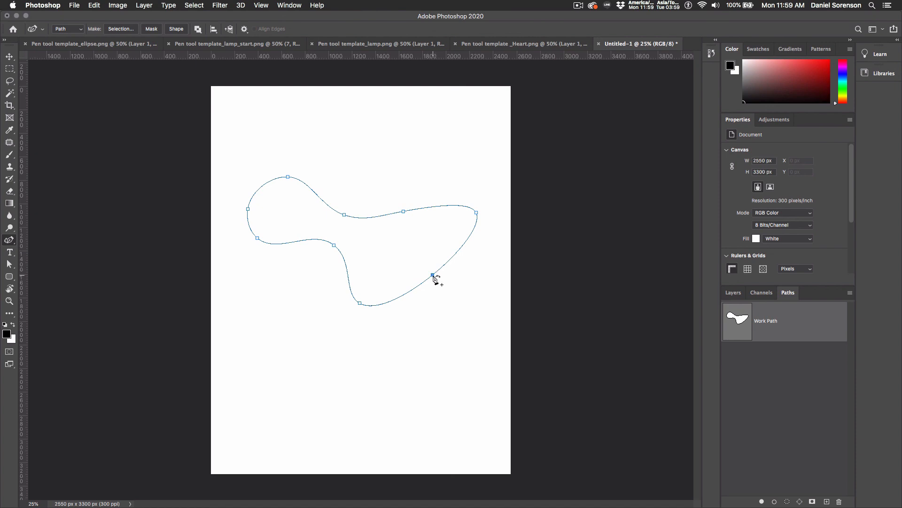